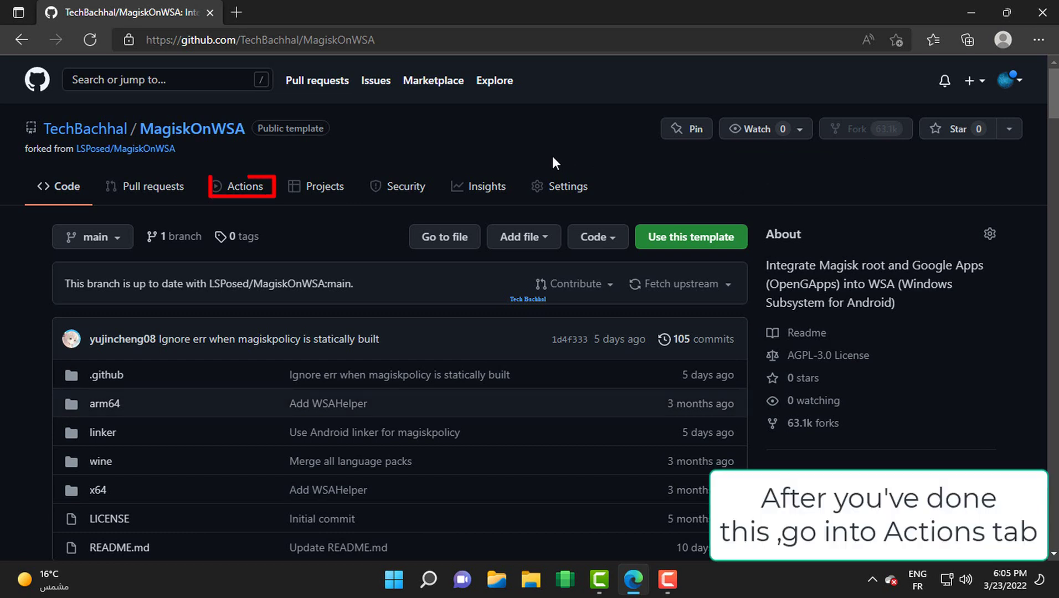
- Enable the Actions workflows on the forked MagiskOnWSA repository and open the Build WSA workflow
{"action": "left_click", "coordinate": [234, 188]}
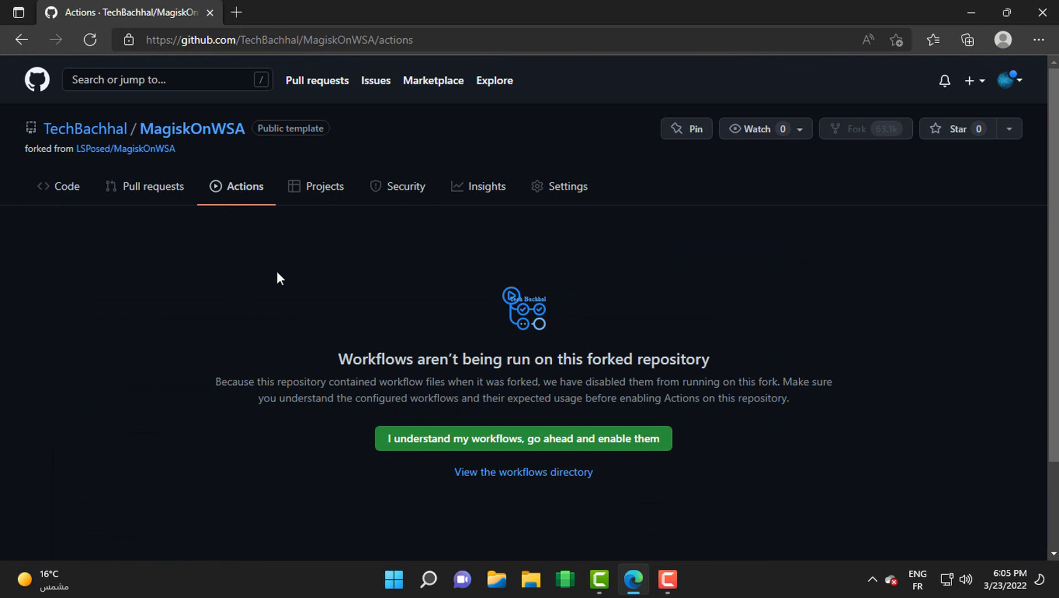
{"action": "left_click", "coordinate": [442, 443]}
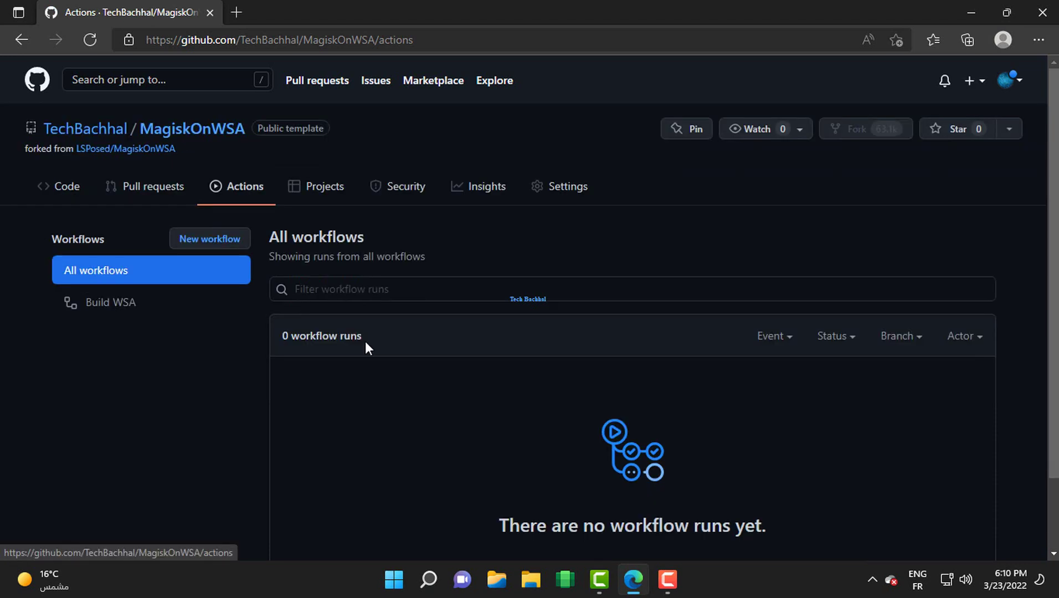
{"action": "left_click", "coordinate": [155, 315]}
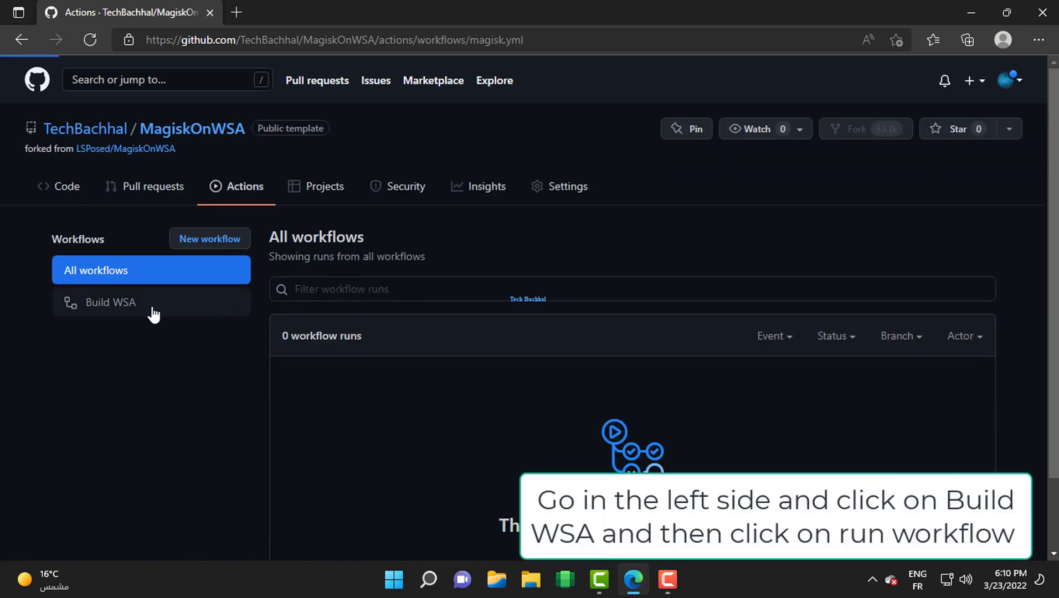
- Run the Build WSA workflow manually with the variant of gapps set to pico
{"action": "scroll", "coordinate": [867, 409], "scroll_direction": "down", "scroll_amount": 1}
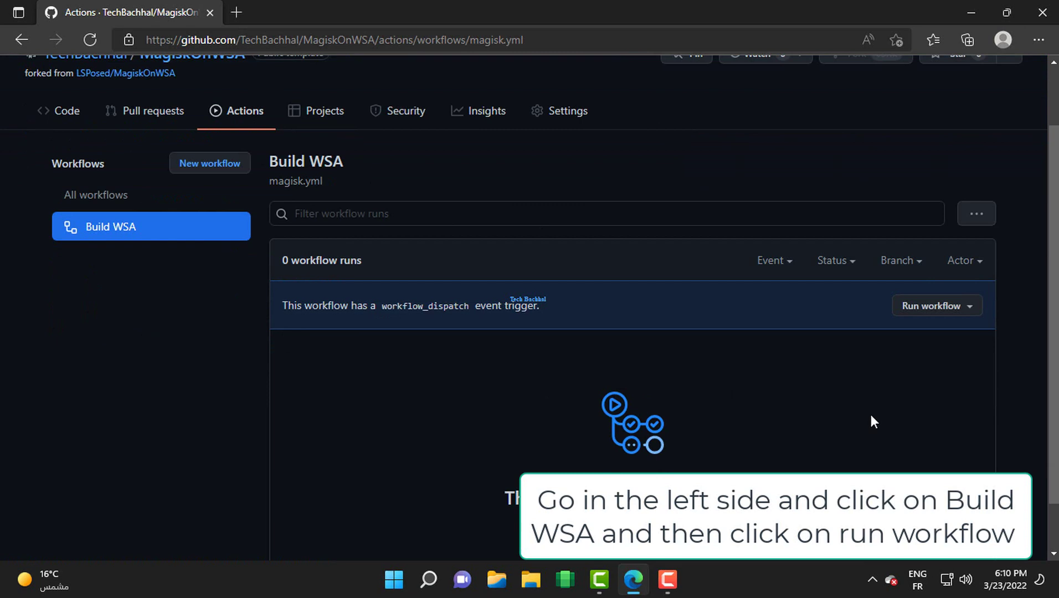
{"action": "left_click", "coordinate": [957, 310]}
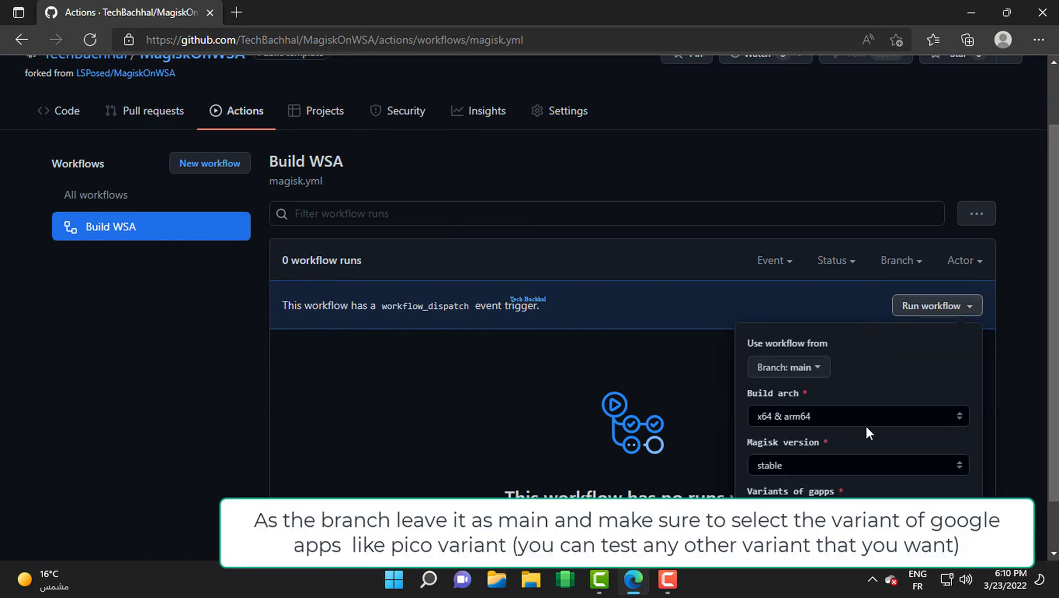
{"action": "scroll", "coordinate": [876, 450], "scroll_direction": "down", "scroll_amount": 1}
{"action": "left_click", "coordinate": [842, 453]}
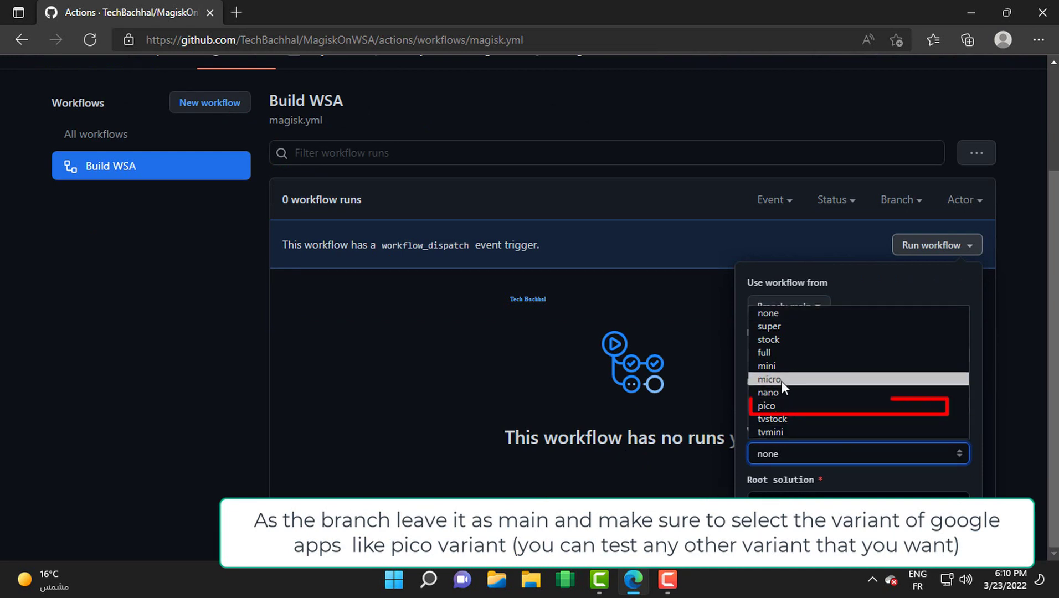
{"action": "left_click", "coordinate": [787, 406]}
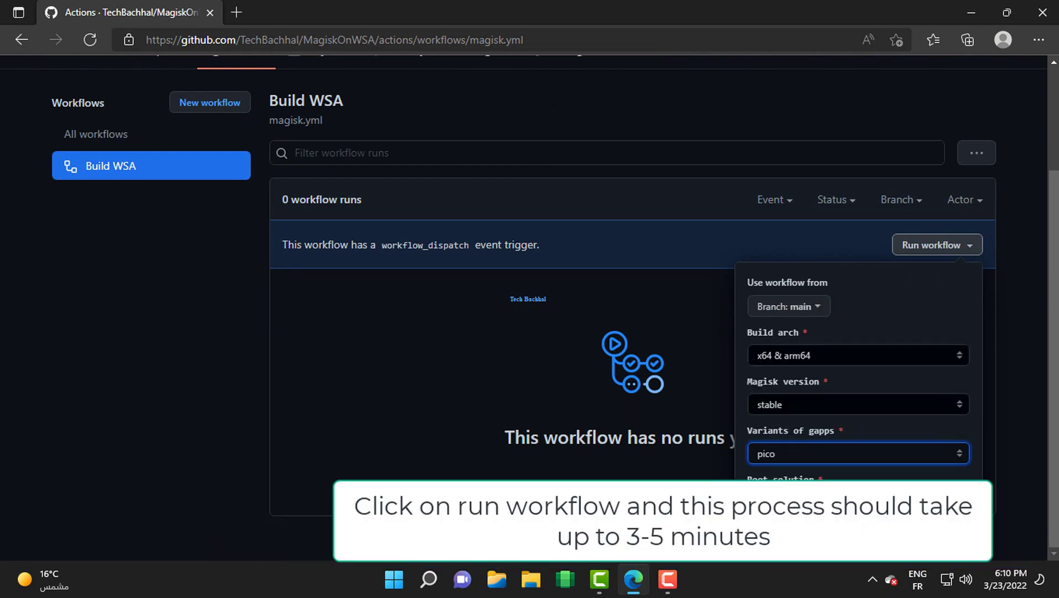
{"action": "left_click", "coordinate": [786, 542]}
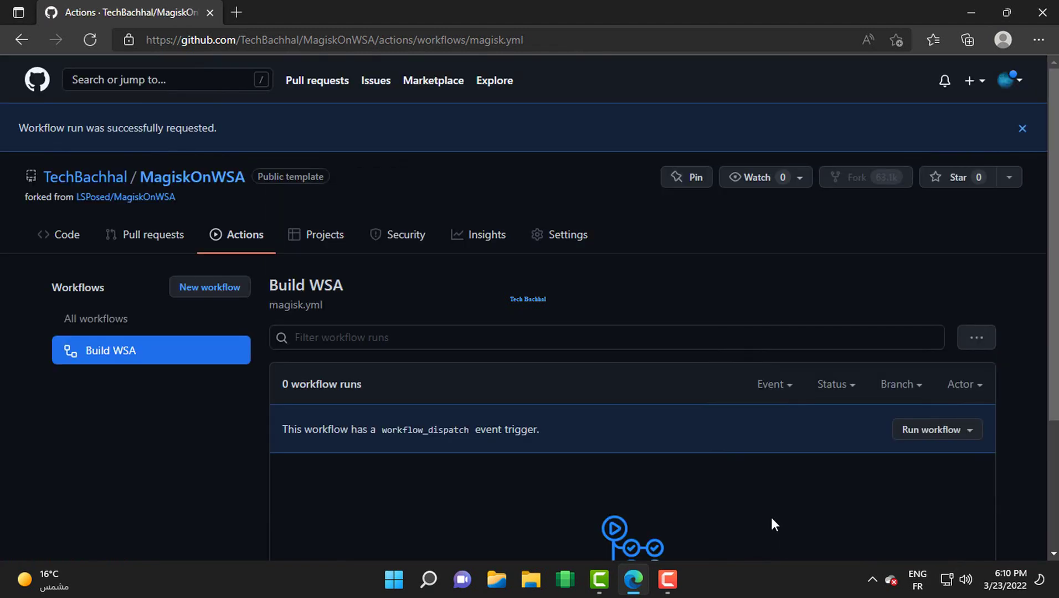
- Open the Build WSA run and download its x64 Release-Nightly artifact
{"action": "scroll", "coordinate": [768, 513], "scroll_direction": "down", "scroll_amount": 3}
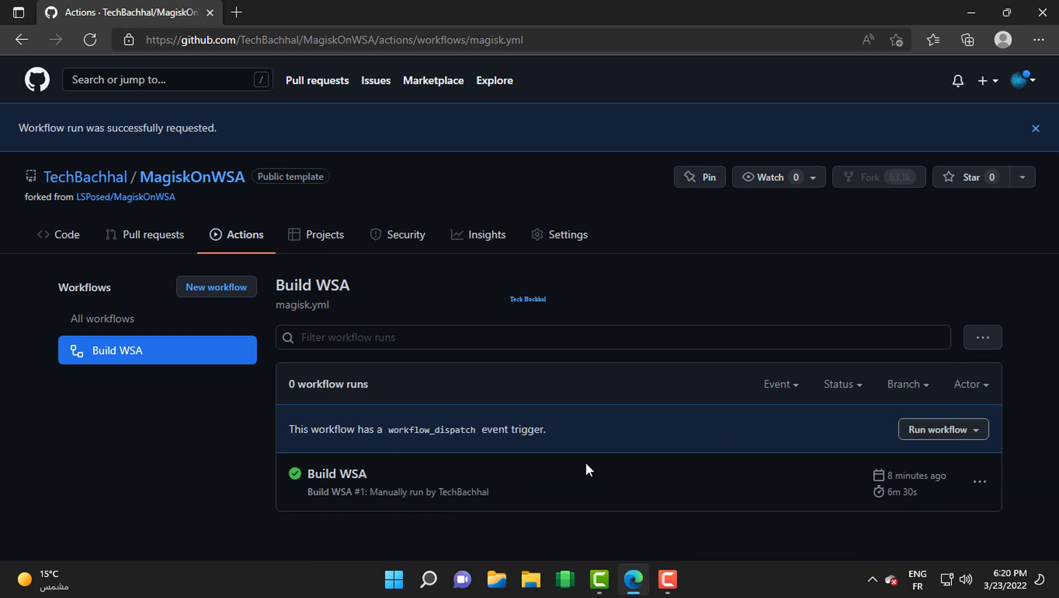
{"action": "left_click", "coordinate": [336, 477]}
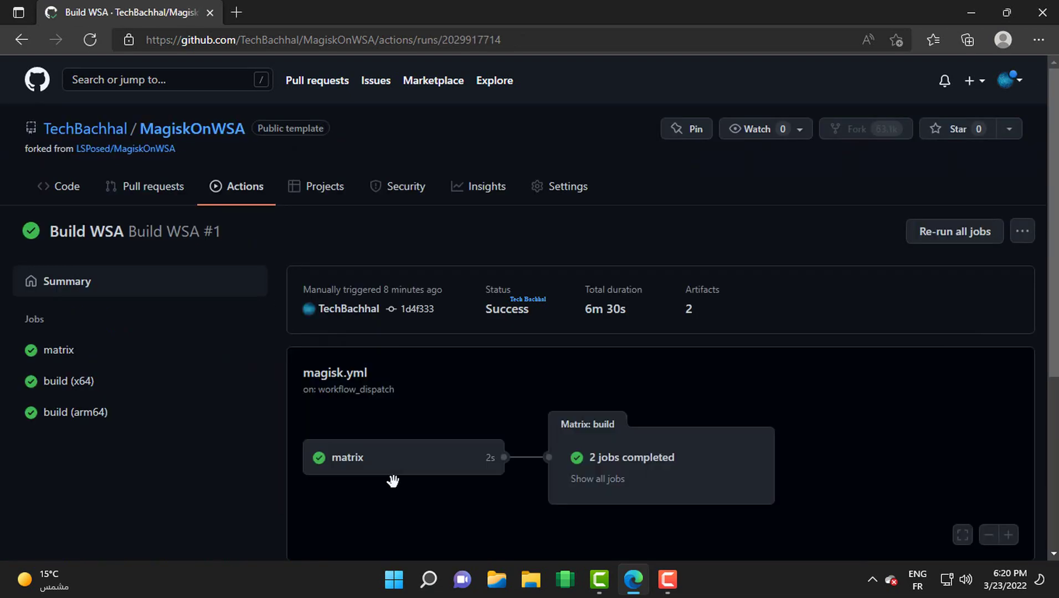
{"action": "scroll", "coordinate": [438, 403], "scroll_direction": "down", "scroll_amount": 5}
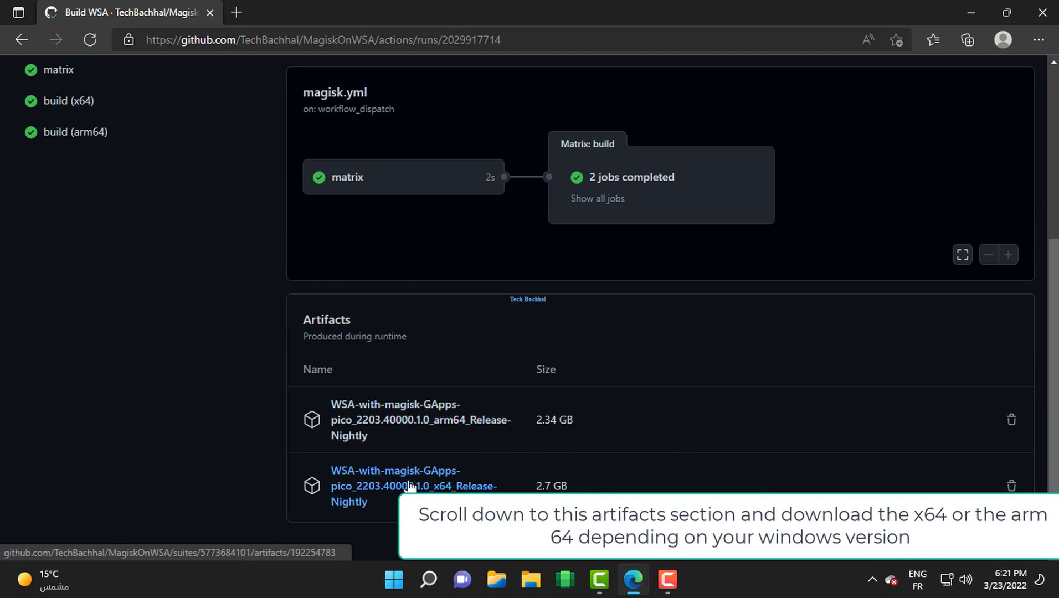
{"action": "left_click", "coordinate": [365, 490]}
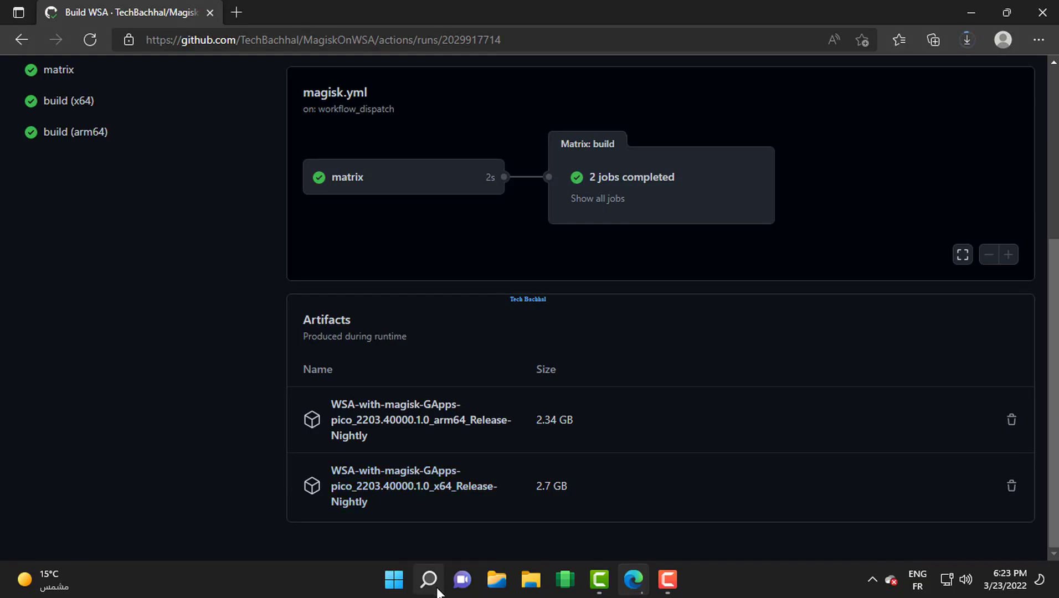
- Find Developer settings in Windows Settings, check the Developer Mode state, and close Settings
{"action": "left_click", "coordinate": [430, 582]}
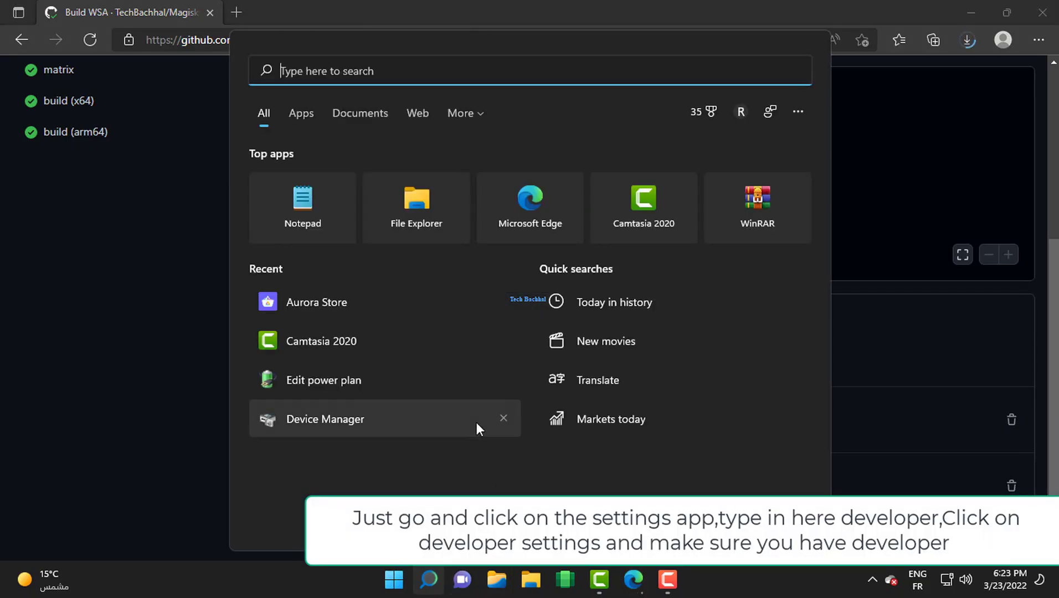
{"action": "left_click", "coordinate": [430, 580]}
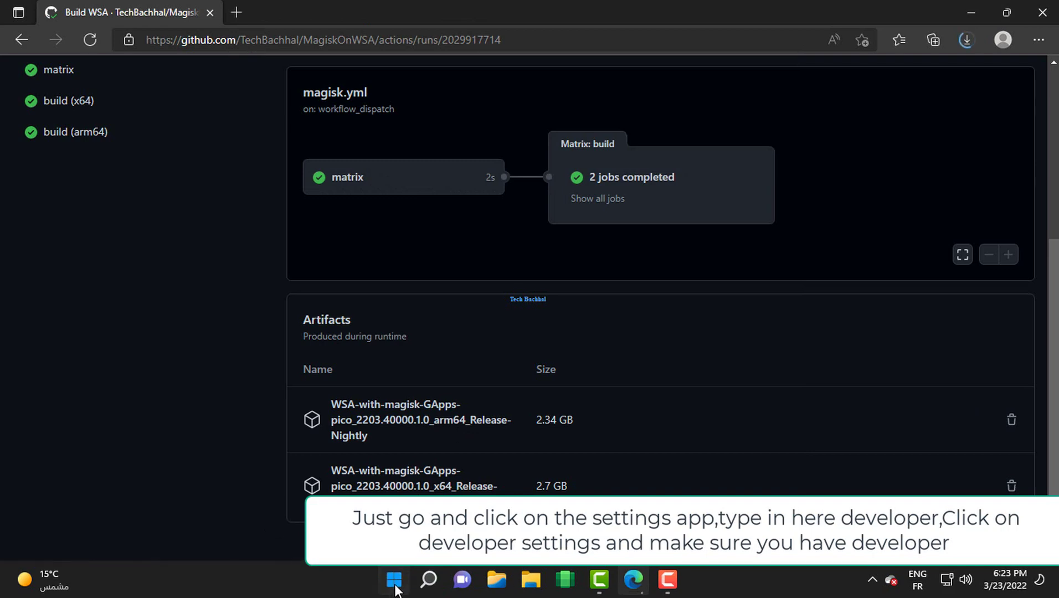
{"action": "left_click", "coordinate": [394, 580]}
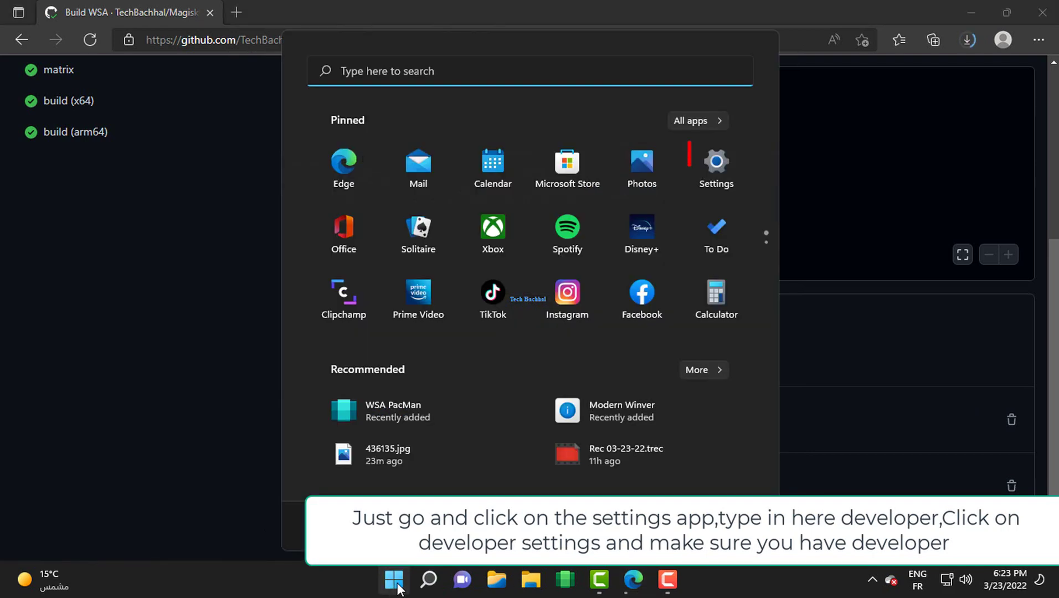
{"action": "left_click", "coordinate": [718, 172]}
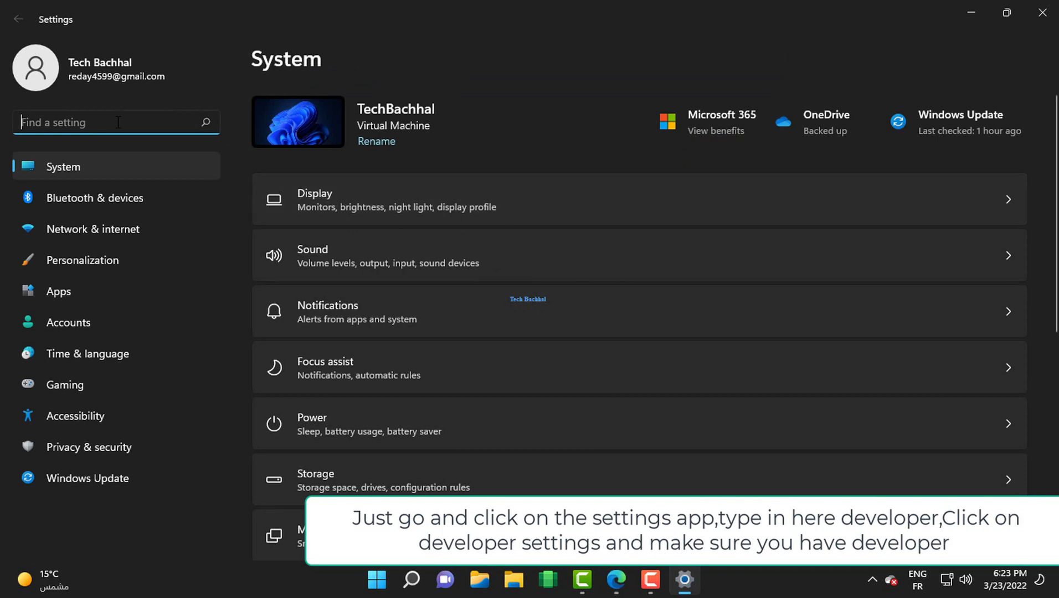
{"action": "type", "text": "dev"}
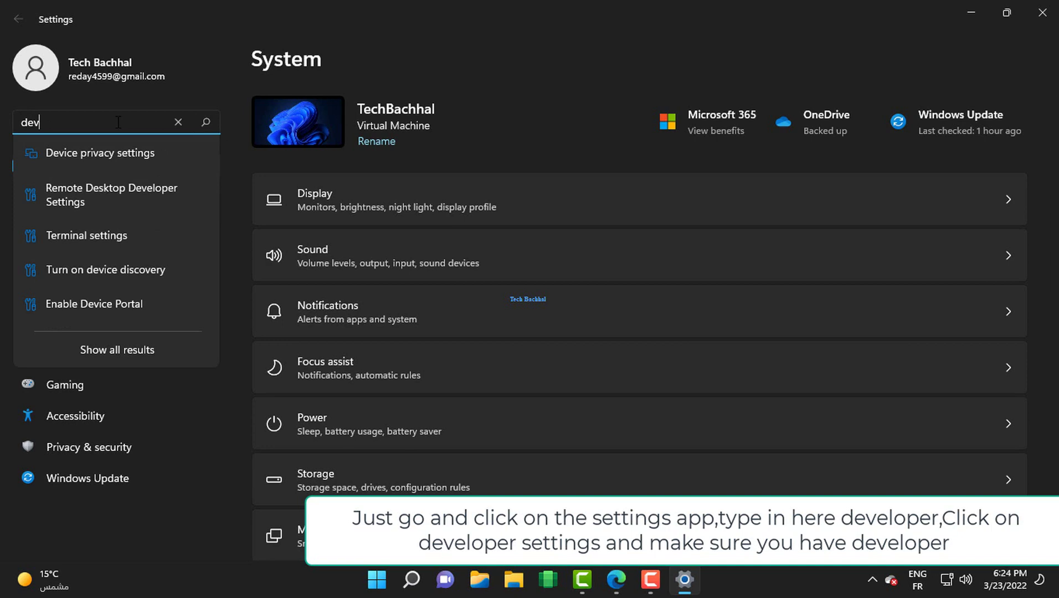
{"action": "type", "text": "o"}
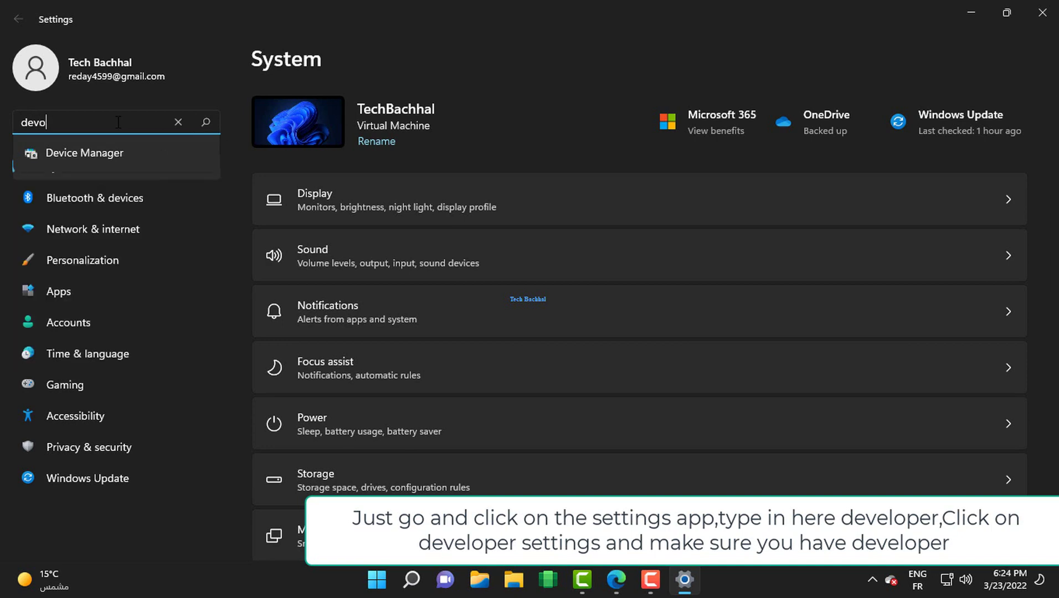
{"action": "key", "text": "BackSpace"}
{"action": "type", "text": "e"}
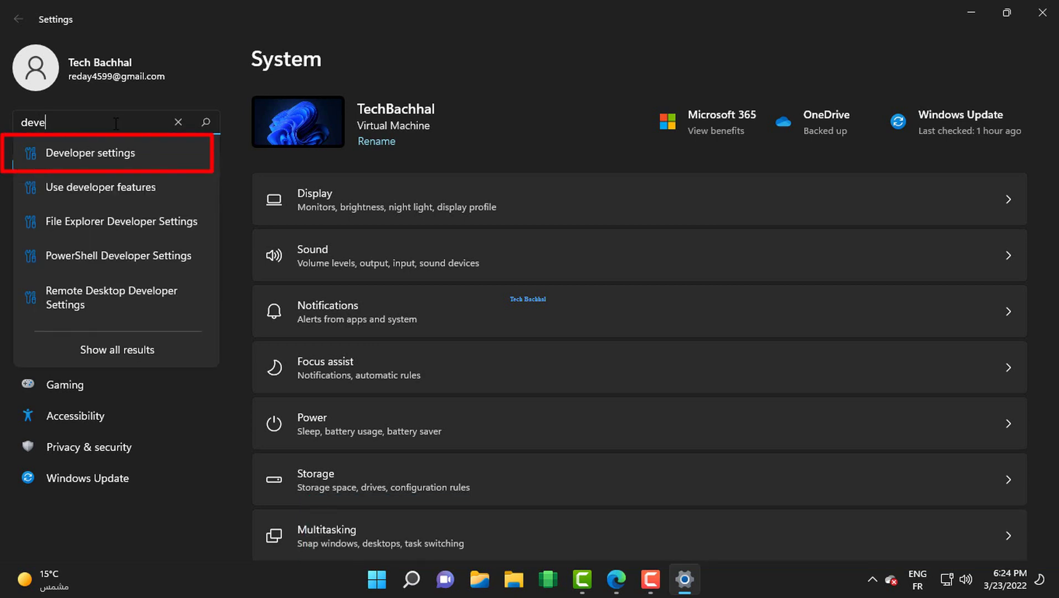
{"action": "left_click", "coordinate": [114, 156]}
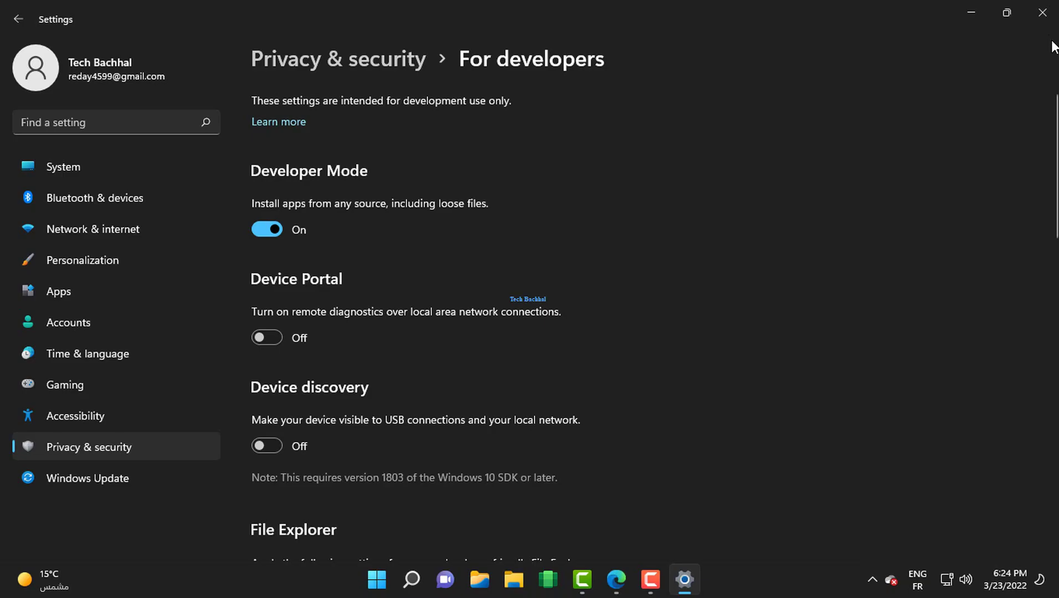
{"action": "left_click", "coordinate": [1042, 12]}
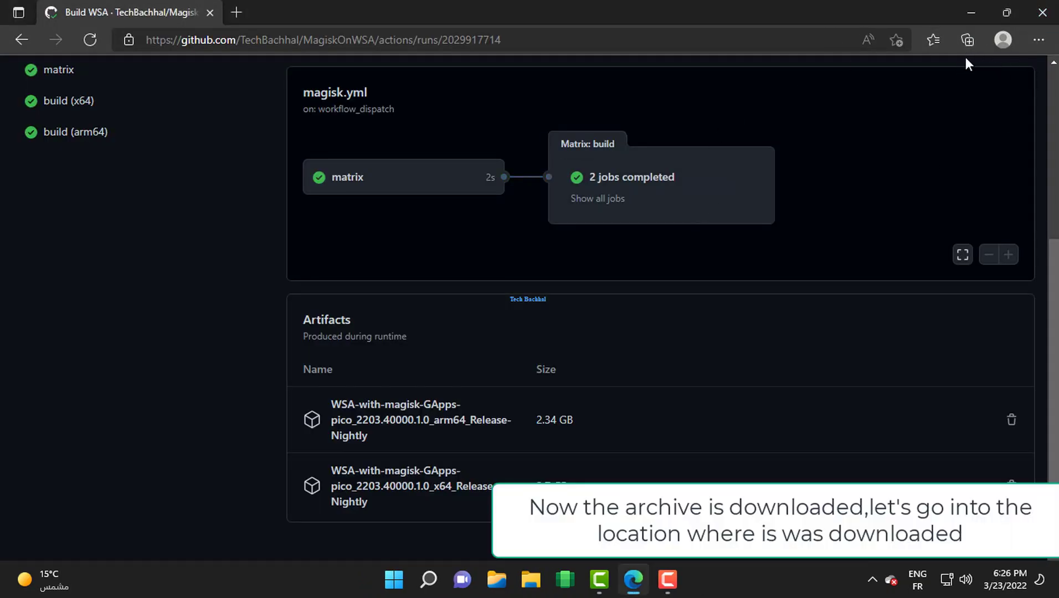
- Show the downloaded WSA-with-magisk-GApps-pico archive in its folder, move it to the desktop, and minimize the folder window
{"action": "left_click", "coordinate": [1037, 40]}
{"action": "left_click", "coordinate": [821, 199]}
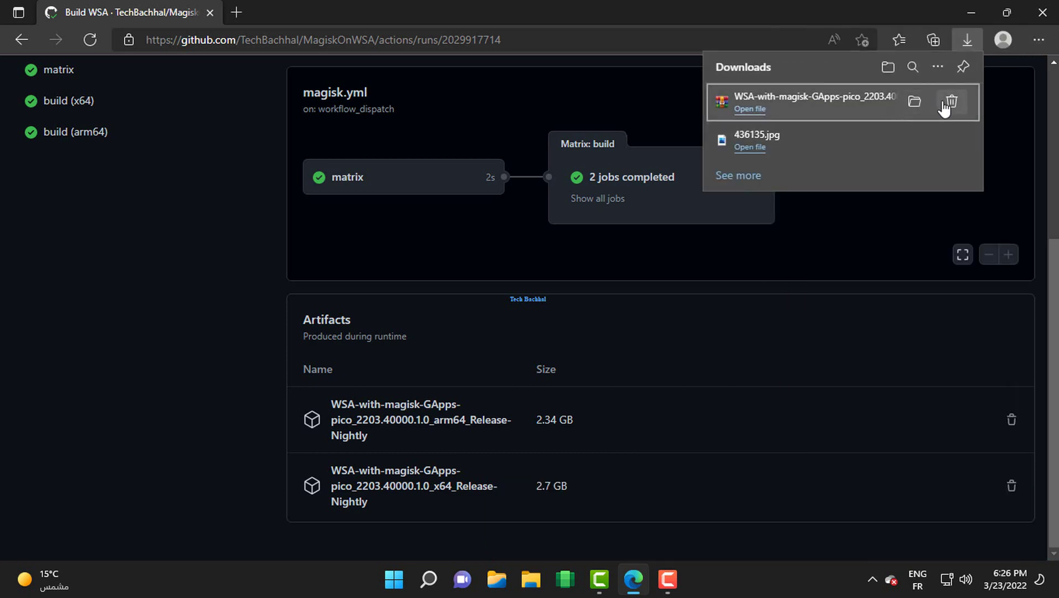
{"action": "left_click", "coordinate": [915, 103]}
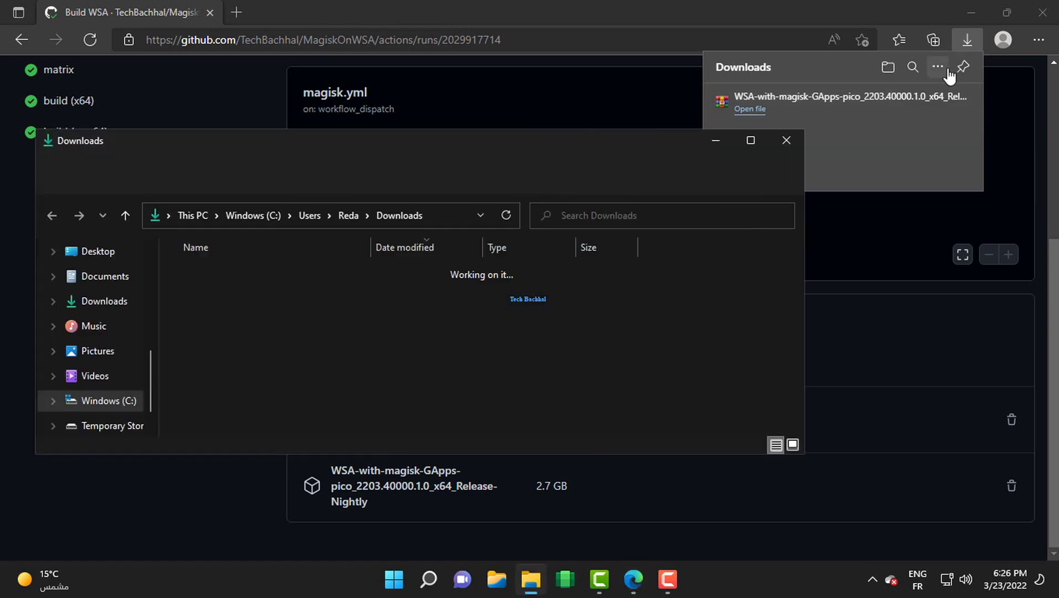
{"action": "left_click", "coordinate": [980, 5]}
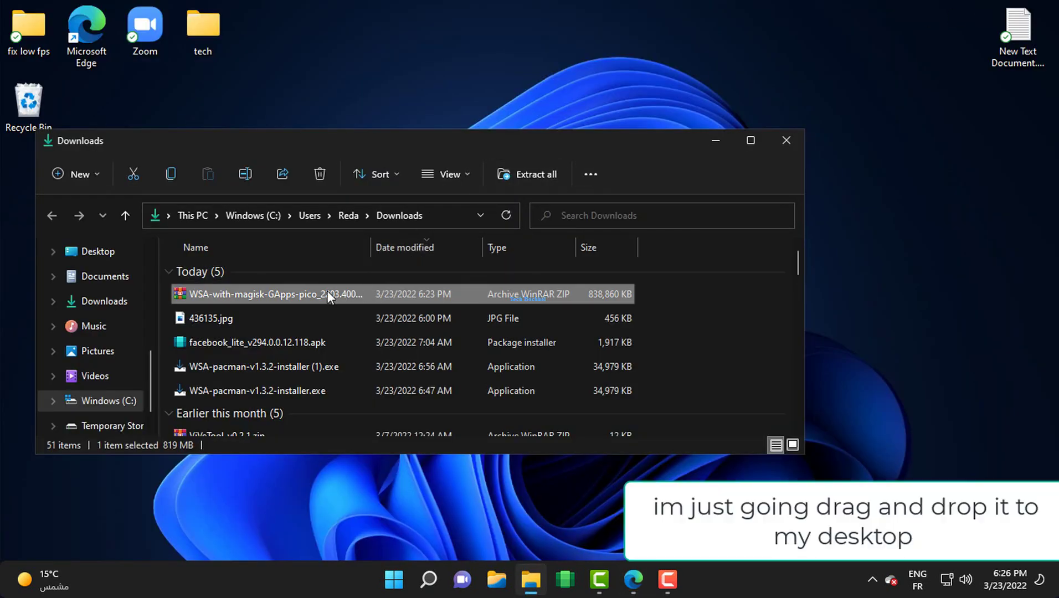
{"action": "left_click_drag", "start_coordinate": [287, 297], "coordinate": [390, 75]}
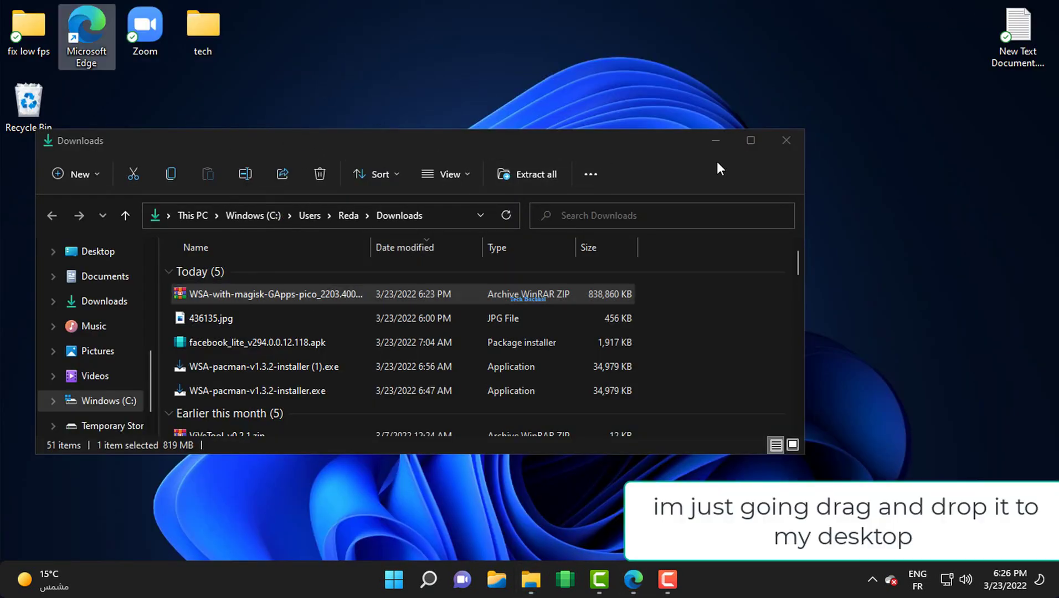
{"action": "left_click", "coordinate": [716, 141]}
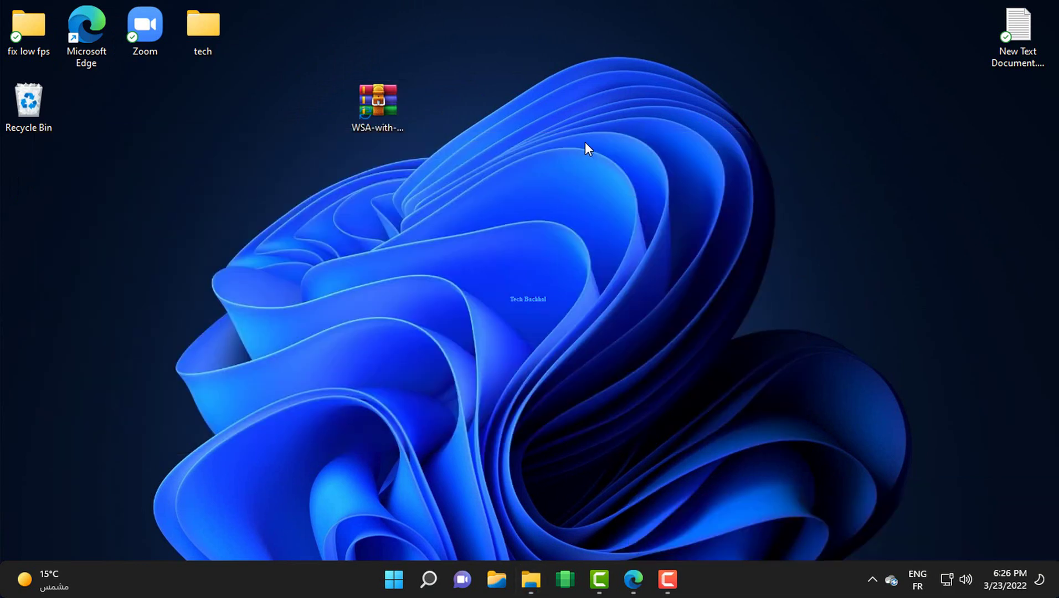
- Extract the WSA-with-magisk archive on the desktop into the suggested destination folder
{"action": "right_click", "coordinate": [370, 126]}
{"action": "left_click", "coordinate": [429, 227]}
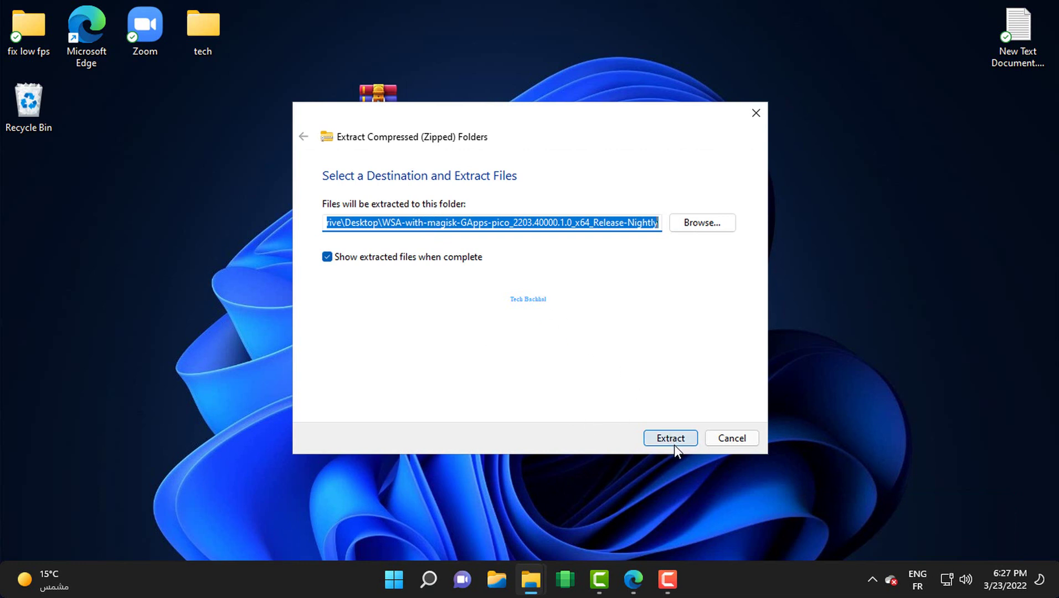
{"action": "left_click", "coordinate": [675, 442]}
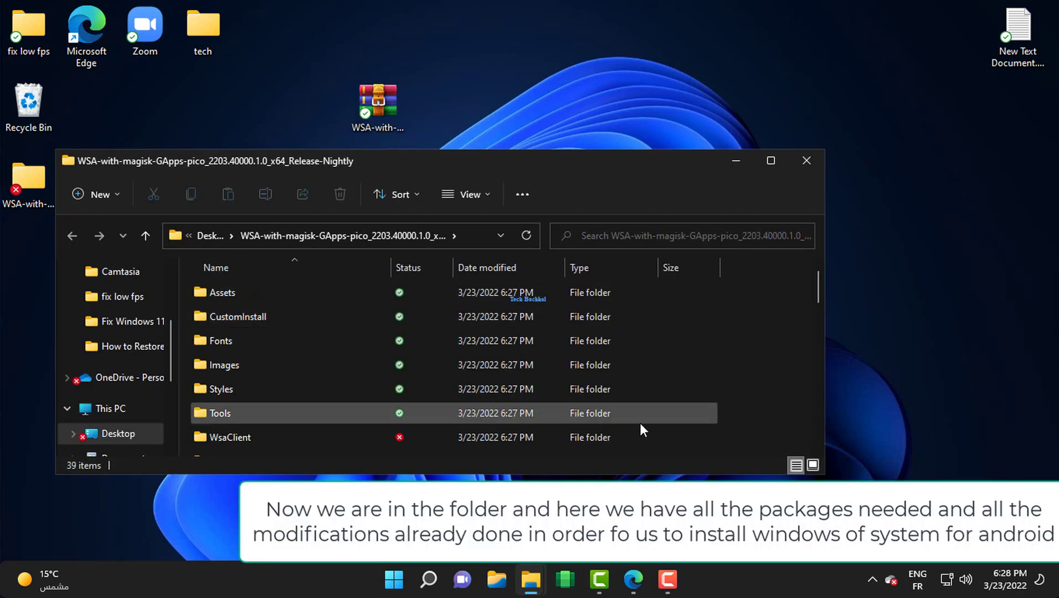
- Look through the packages and files in the extracted WSA folder
{"action": "scroll", "coordinate": [659, 410], "scroll_direction": "down", "scroll_amount": 5}
{"action": "scroll", "coordinate": [571, 401], "scroll_direction": "down", "scroll_amount": 1}
{"action": "scroll", "coordinate": [504, 390], "scroll_direction": "up", "scroll_amount": 2}
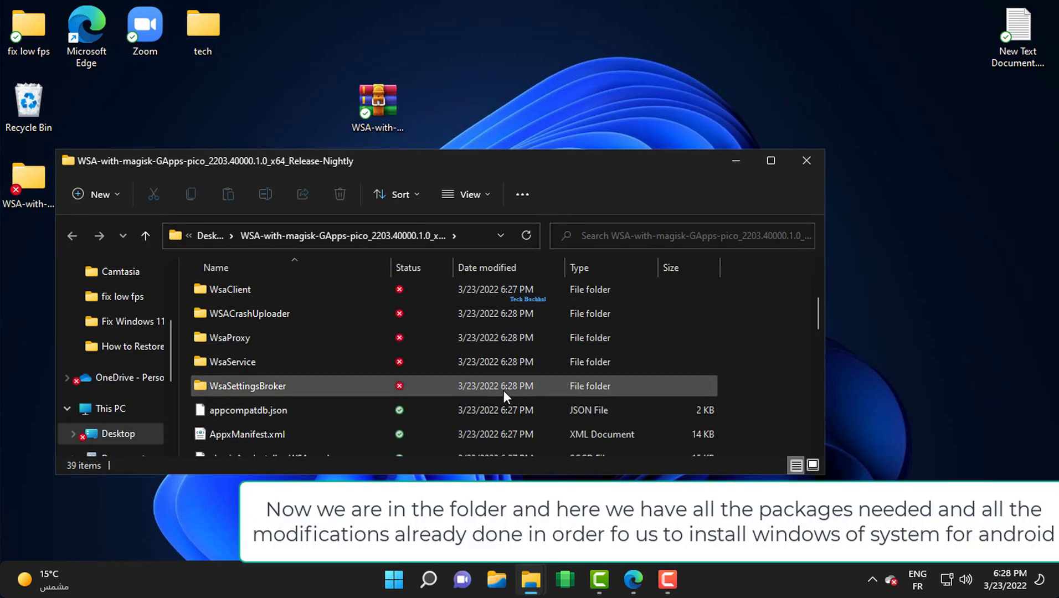
{"action": "scroll", "coordinate": [491, 391], "scroll_direction": "down", "scroll_amount": 4}
{"action": "scroll", "coordinate": [490, 391], "scroll_direction": "down", "scroll_amount": 5}
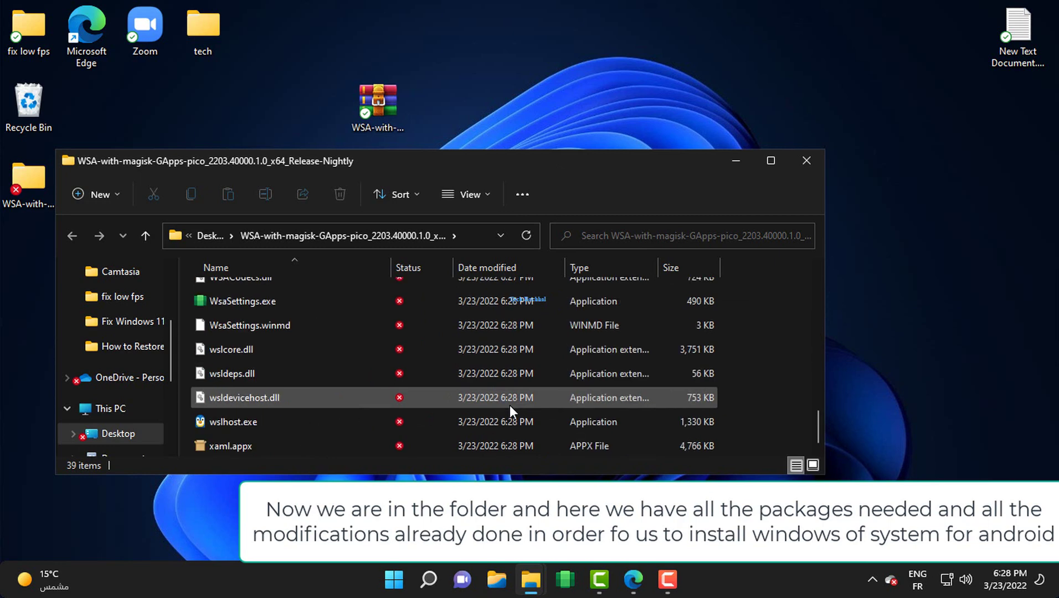
{"action": "scroll", "coordinate": [619, 406], "scroll_direction": "up", "scroll_amount": 4}
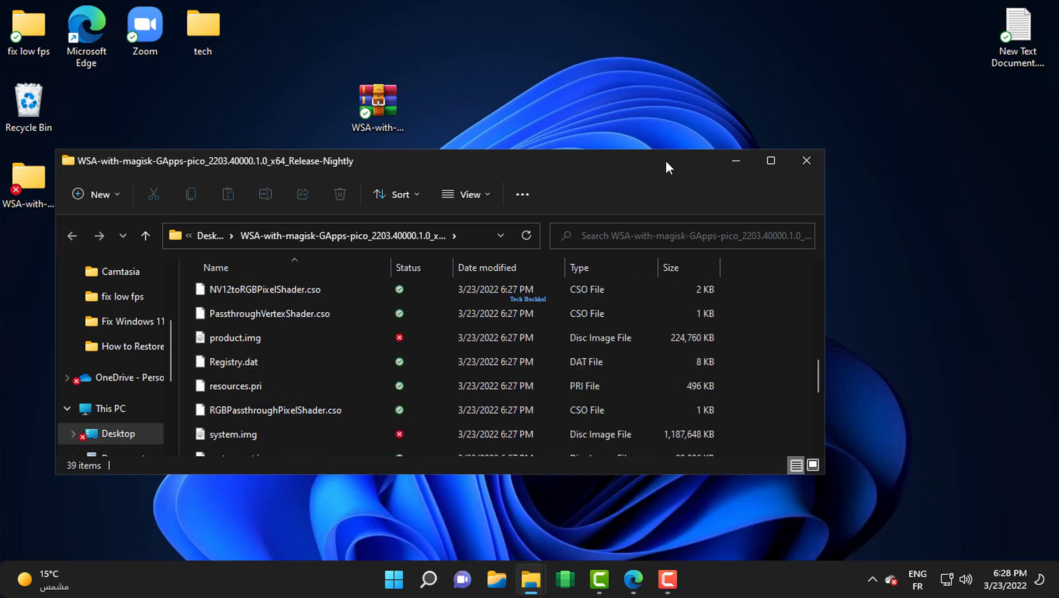
{"action": "left_click_drag", "start_coordinate": [682, 149], "coordinate": [682, 62]}
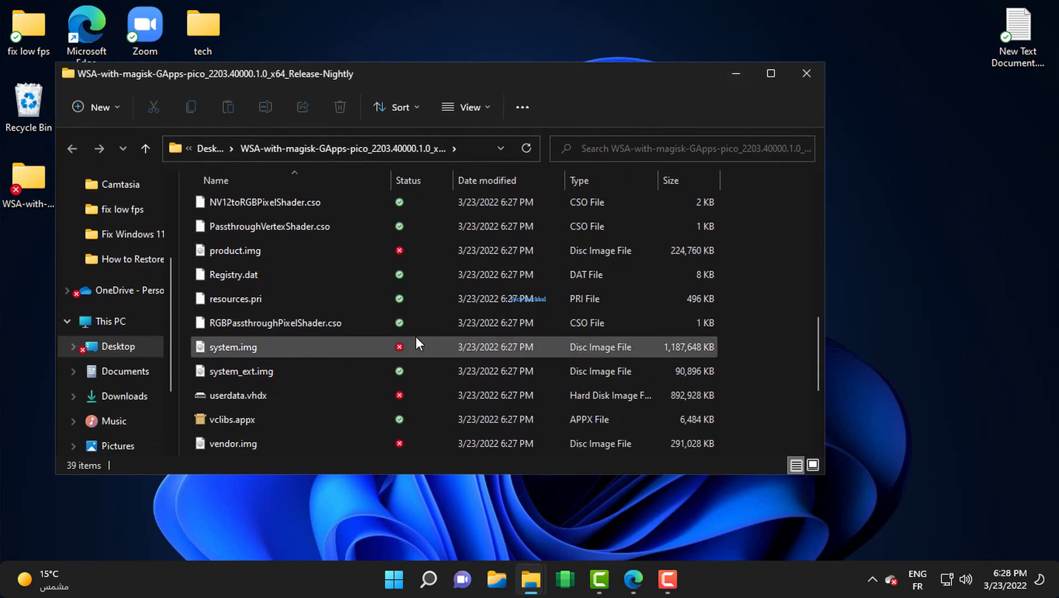
{"action": "scroll", "coordinate": [405, 356], "scroll_direction": "up", "scroll_amount": 4}
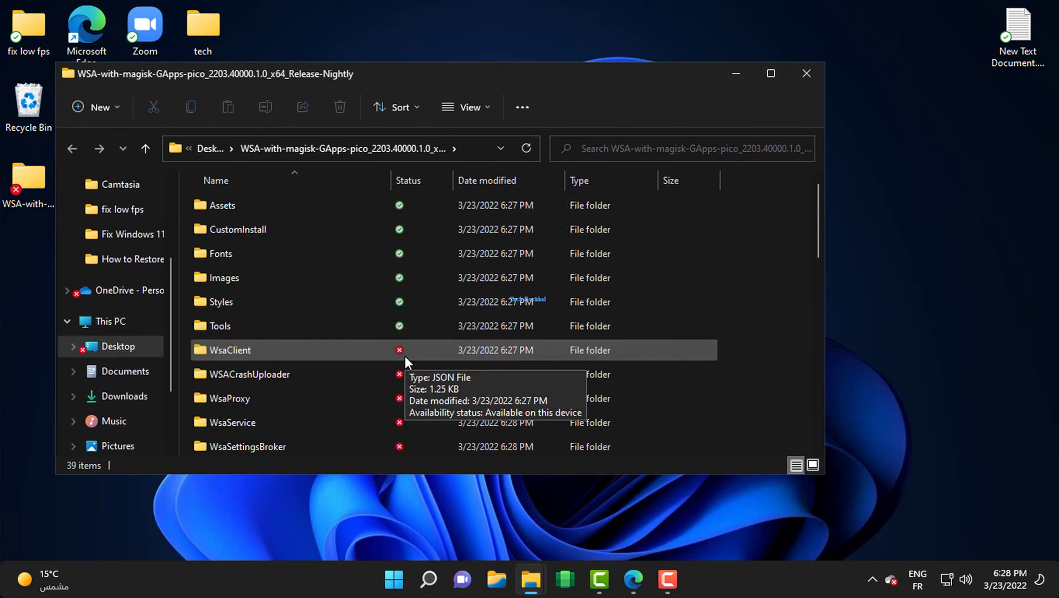
- Run Install.ps1 from the extracted WSA folder with PowerShell, accept the execution policy change with Yes to All, and close the folder window
{"action": "scroll", "coordinate": [404, 356], "scroll_direction": "down", "scroll_amount": 2}
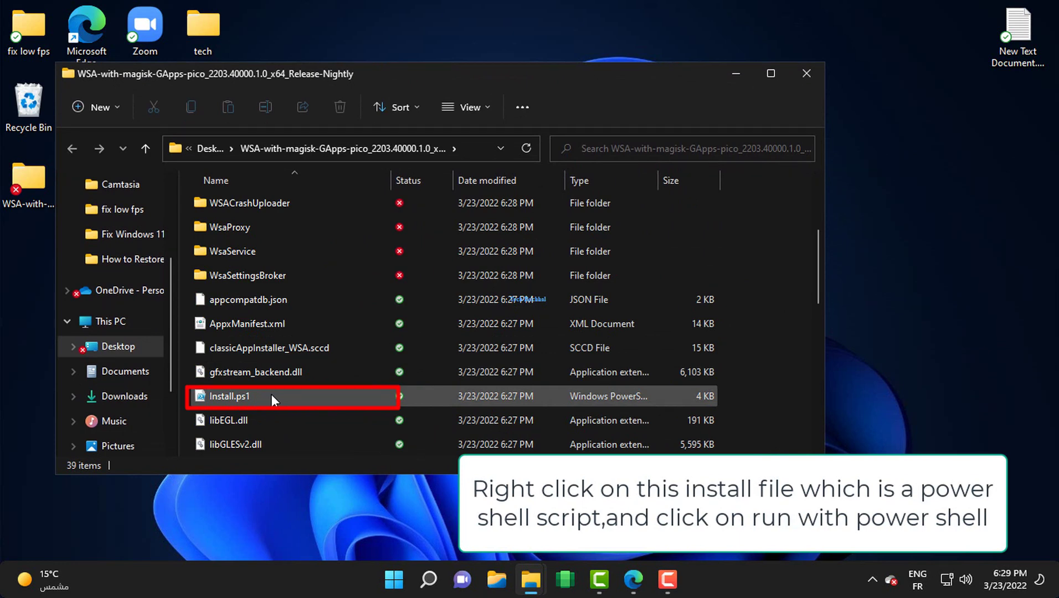
{"action": "right_click", "coordinate": [271, 395]}
{"action": "left_click", "coordinate": [256, 395]}
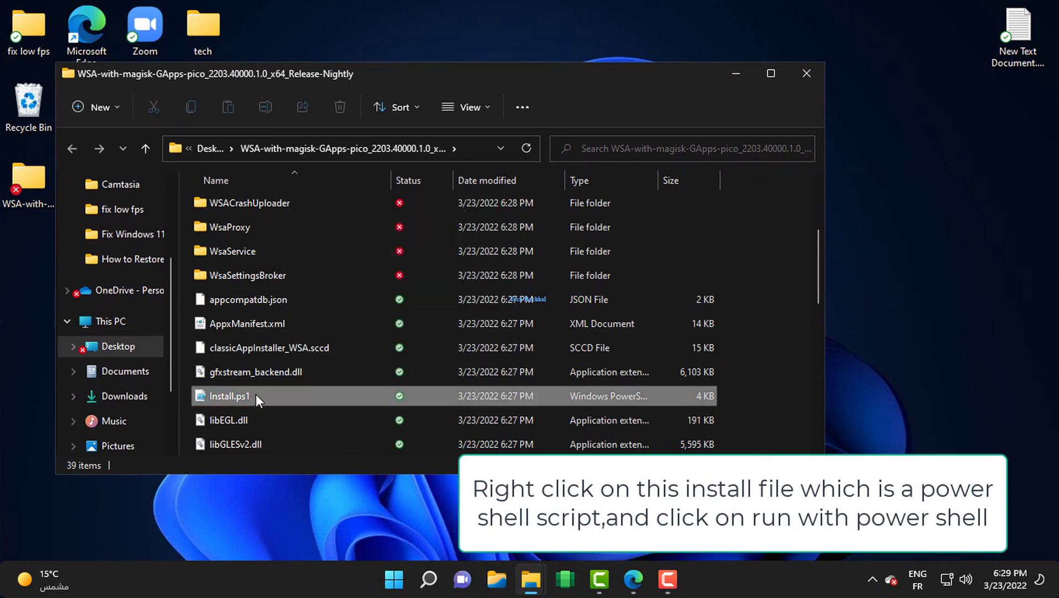
{"action": "right_click", "coordinate": [256, 395]}
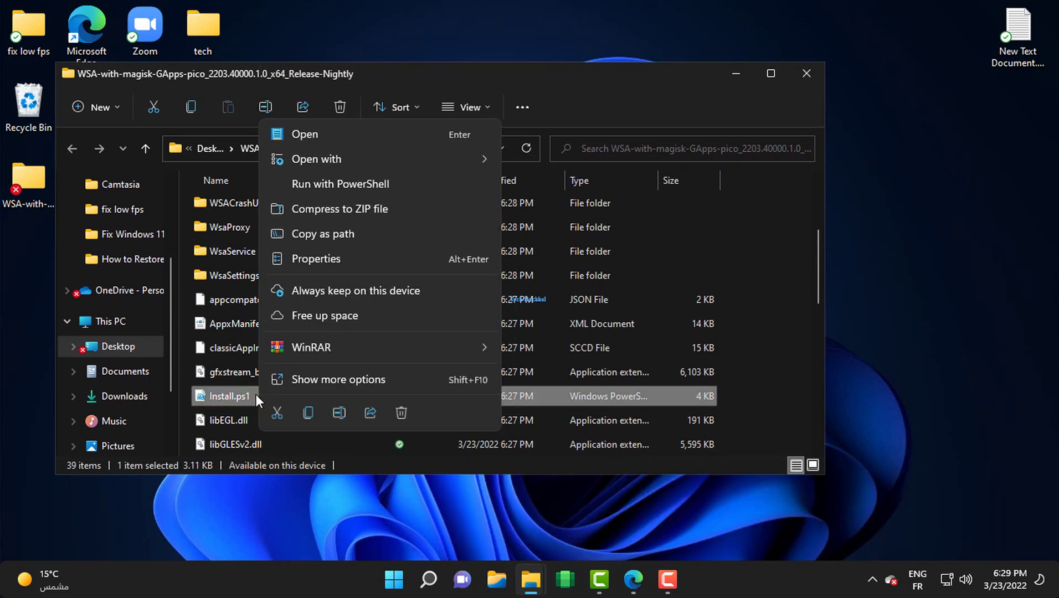
{"action": "left_click", "coordinate": [348, 187]}
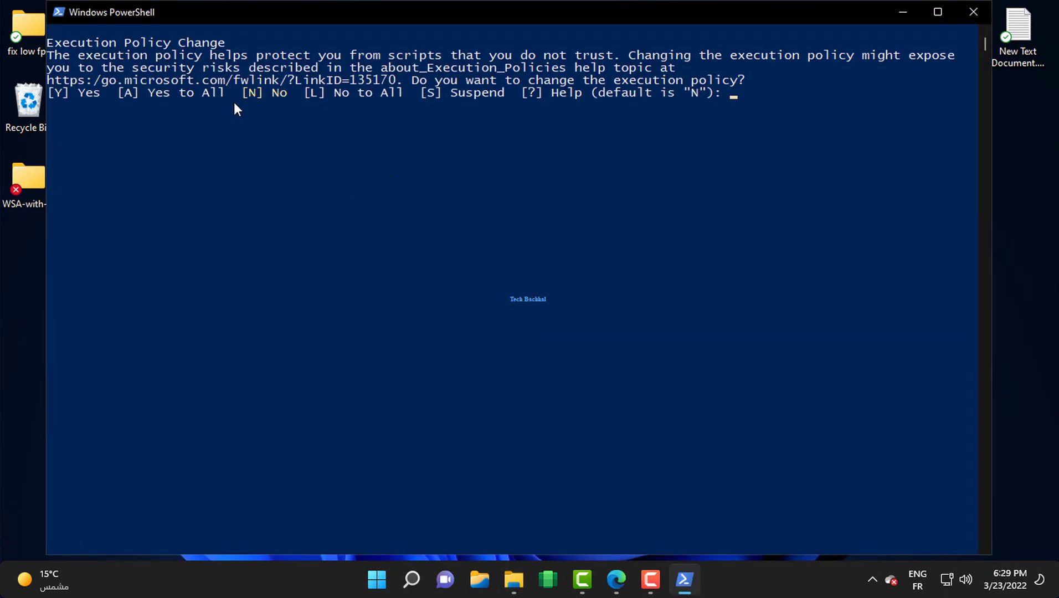
{"action": "type", "text": "a"}
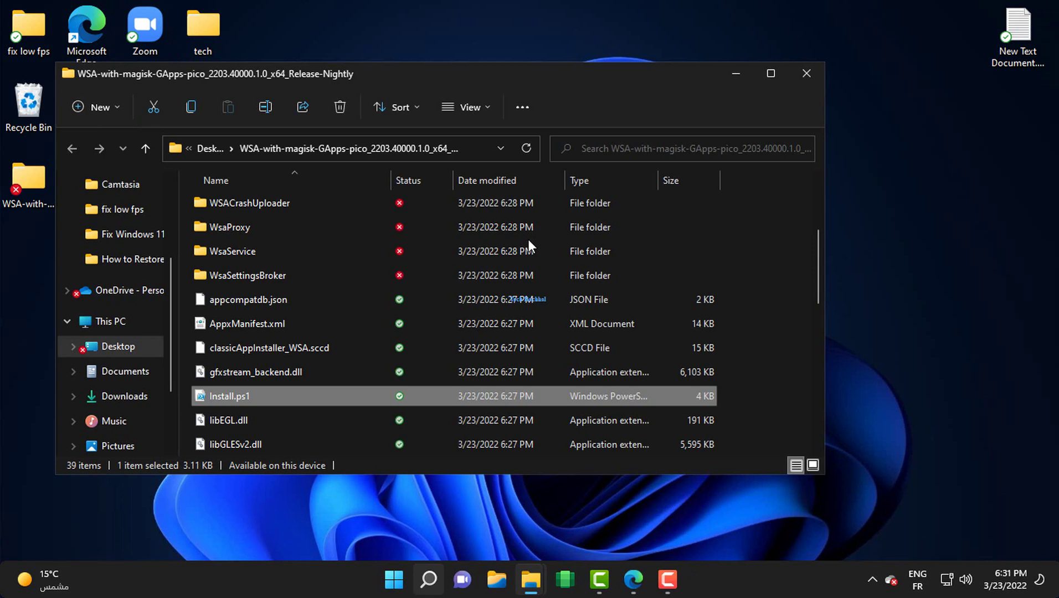
{"action": "left_click", "coordinate": [793, 72]}
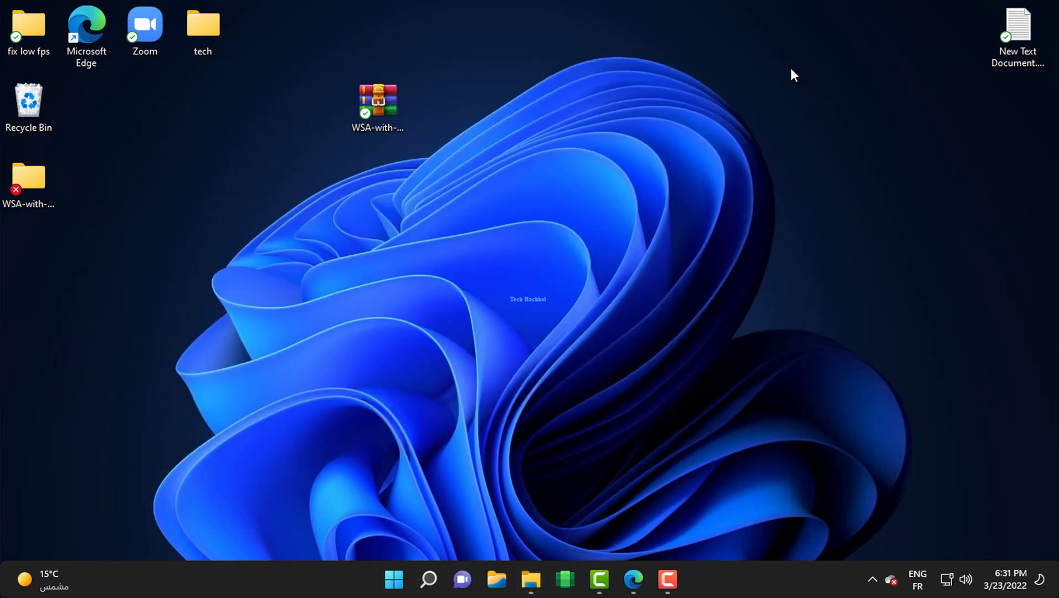
- Search Windows for "windows sub" and open Windows Subsystem for Android Settings
{"action": "left_click", "coordinate": [426, 578]}
{"action": "type", "text": "wid"}
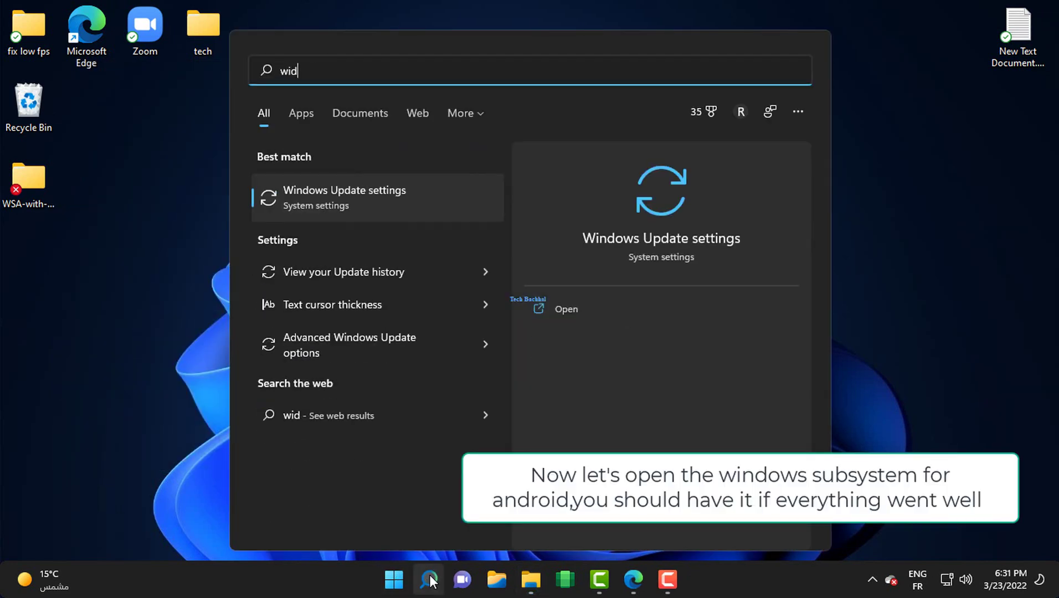
{"action": "type", "text": "ow"}
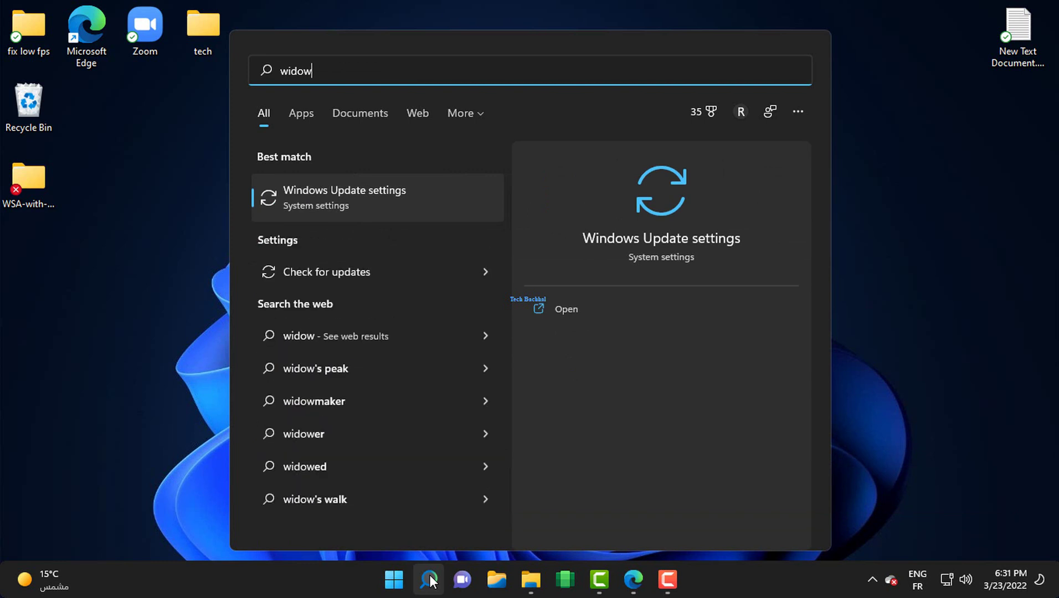
{"action": "key", "text": "BackSpace"}
{"action": "key", "text": "BackSpace"}
{"action": "key", "text": "BackSpace"}
{"action": "key", "text": "BackSpace"}
{"action": "key", "text": "BackSpace"}
{"action": "type", "text": "win"}
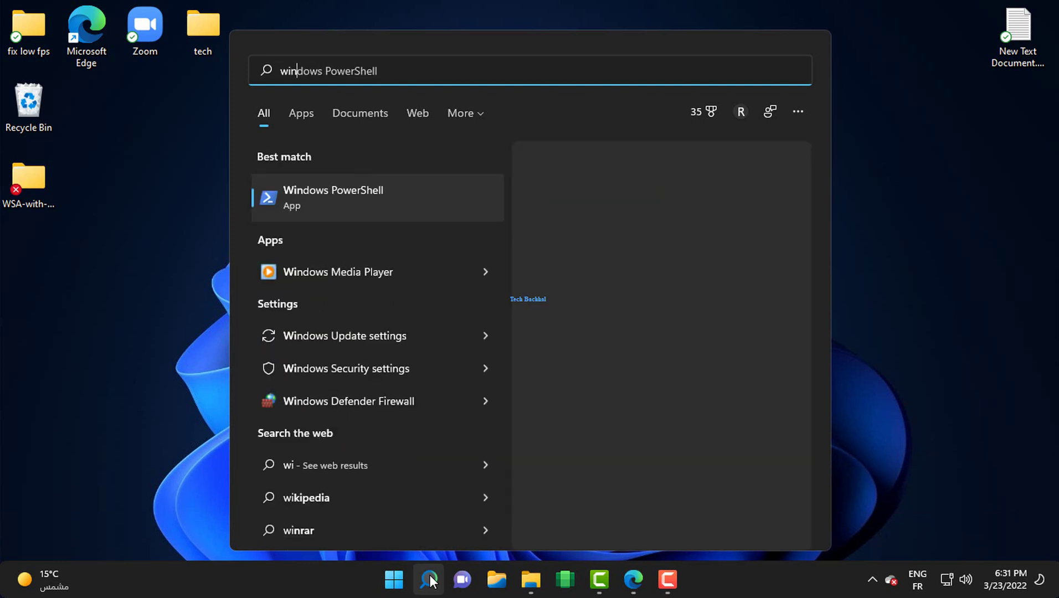
{"action": "type", "text": "dows "}
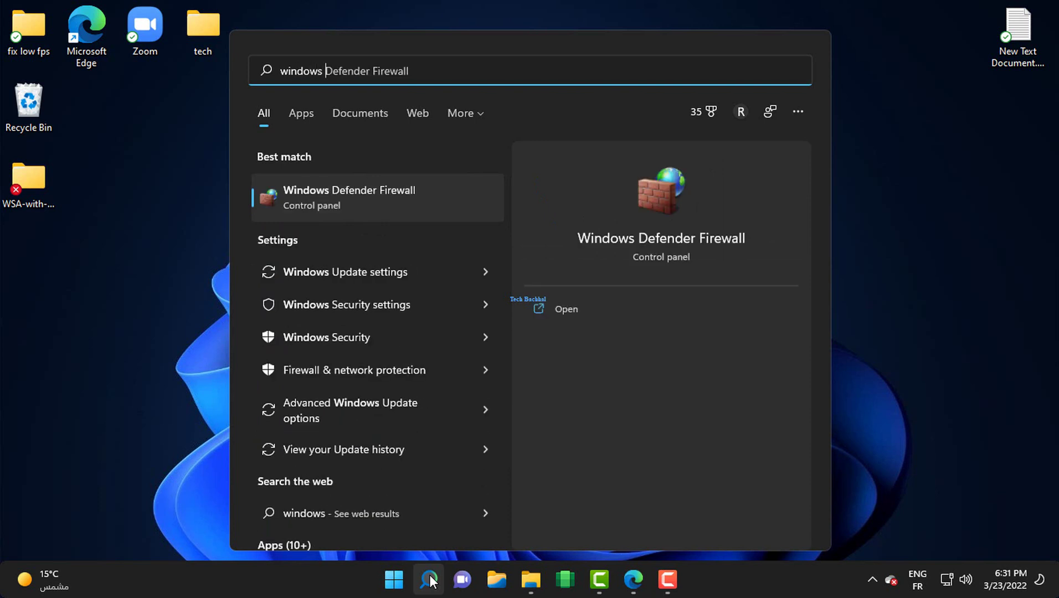
{"action": "type", "text": "sub"}
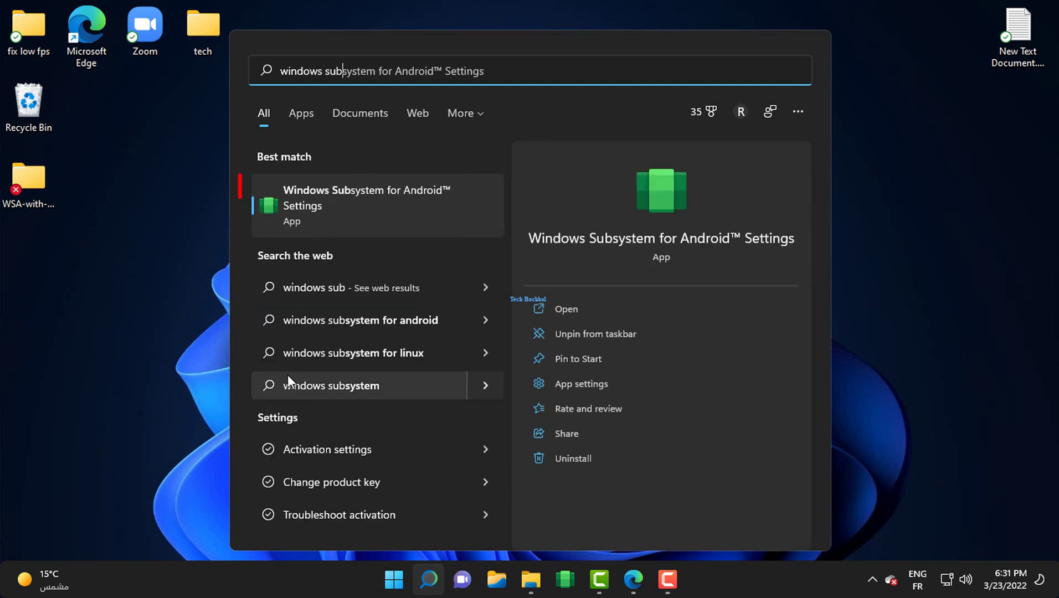
{"action": "left_click", "coordinate": [411, 226]}
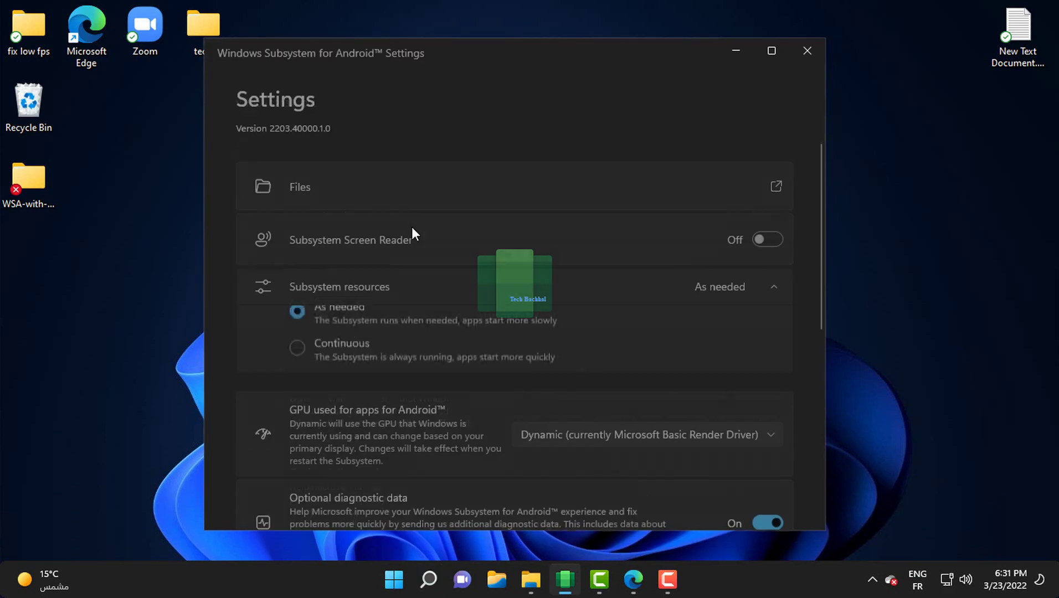
- Toggle Developer mode in the Windows Subsystem for Android settings
{"action": "scroll", "coordinate": [428, 261], "scroll_direction": "down", "scroll_amount": 2}
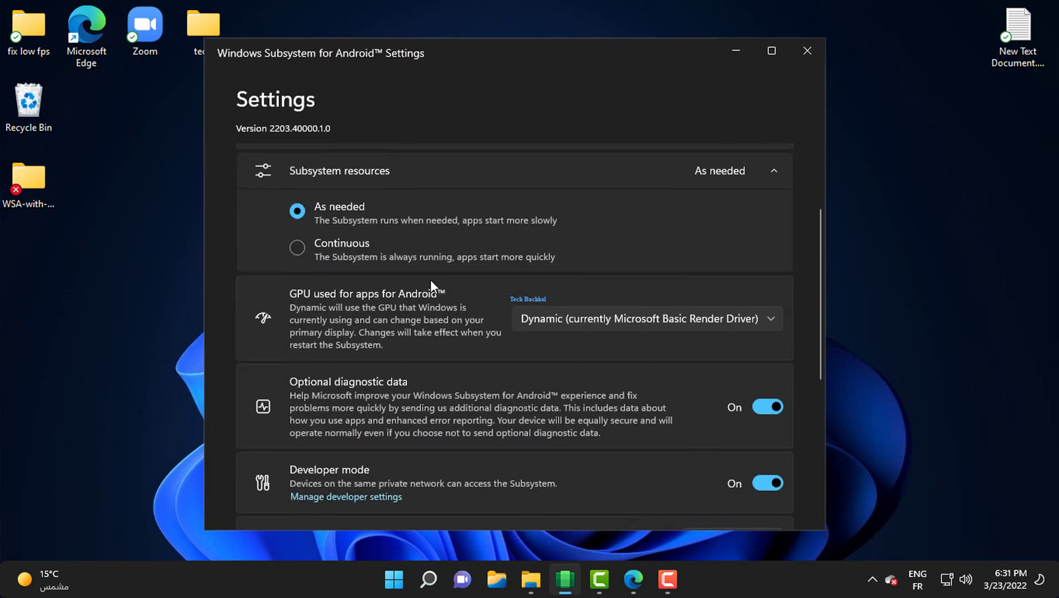
{"action": "scroll", "coordinate": [508, 299], "scroll_direction": "down", "scroll_amount": 1}
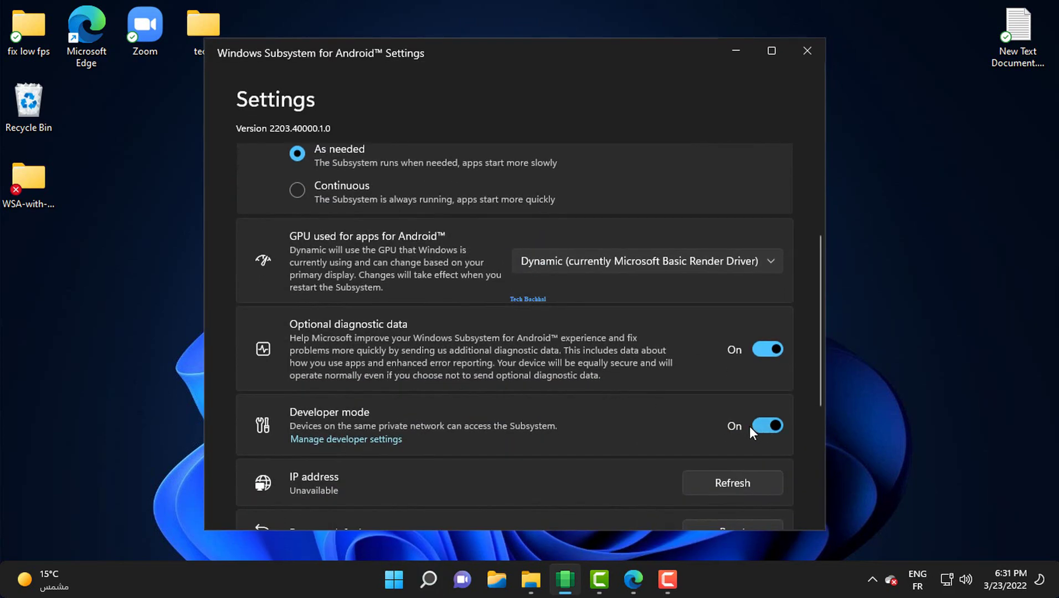
{"action": "left_click", "coordinate": [773, 426]}
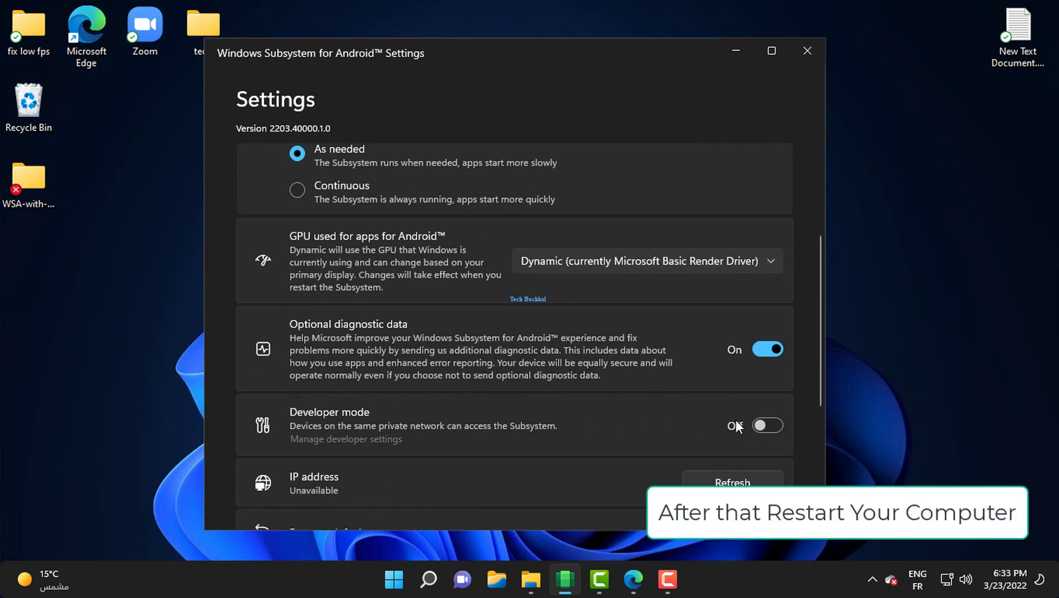
{"action": "left_click", "coordinate": [736, 426]}
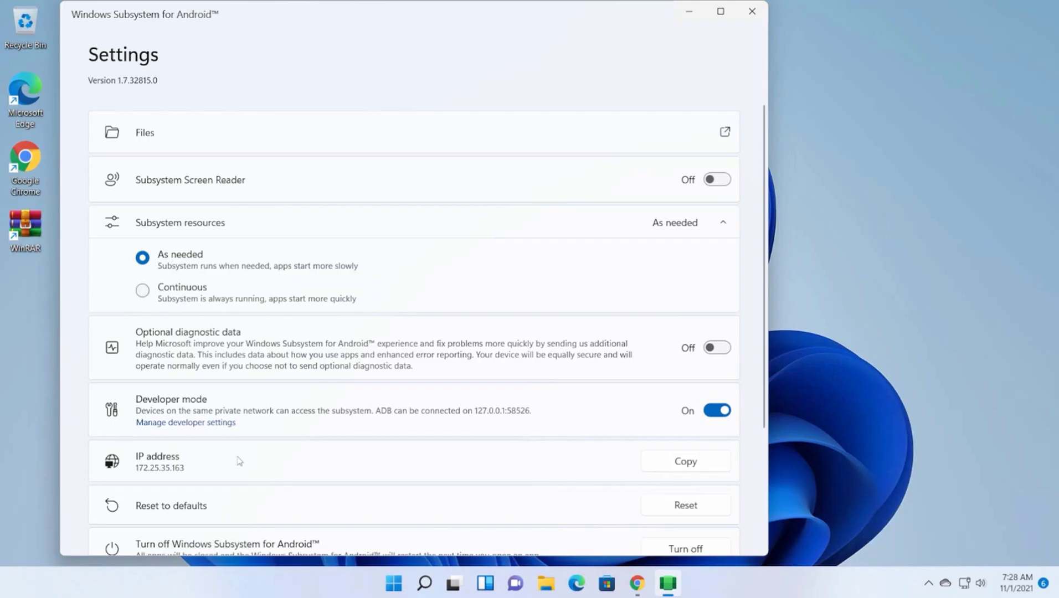
- Minimize the subsystem settings, open the Play Store by searching Windows for "play", and sign in to Google Play
{"action": "left_click", "coordinate": [689, 12]}
{"action": "left_click", "coordinate": [425, 583]}
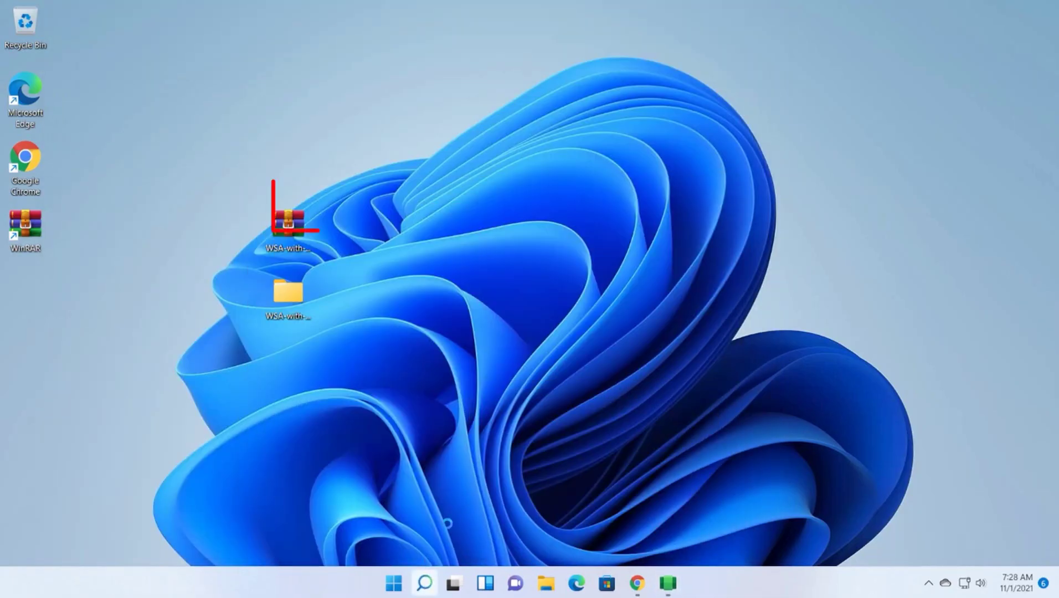
{"action": "type", "text": "play"}
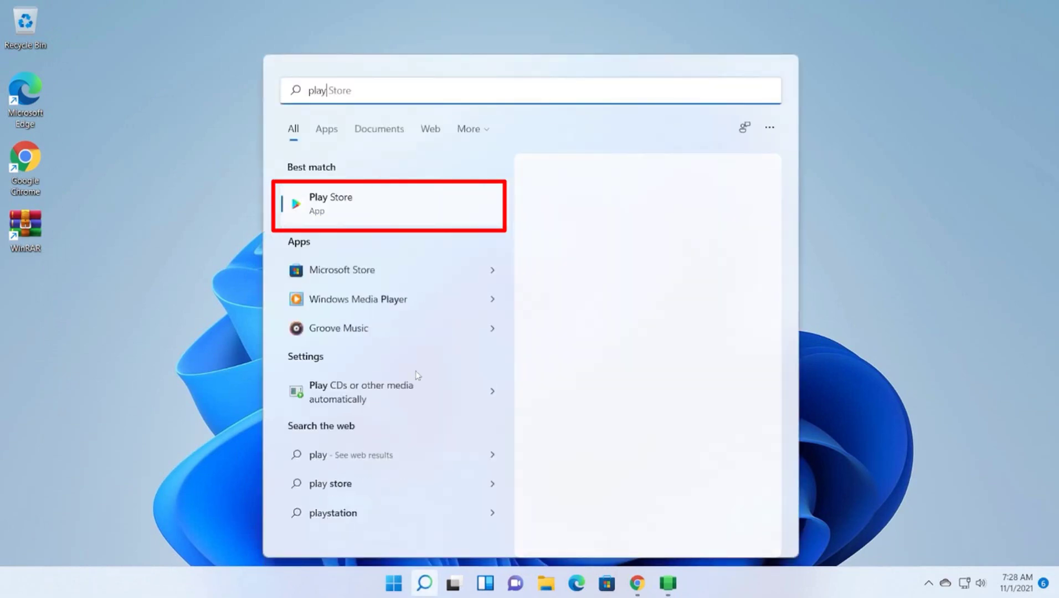
{"action": "left_click", "coordinate": [359, 213]}
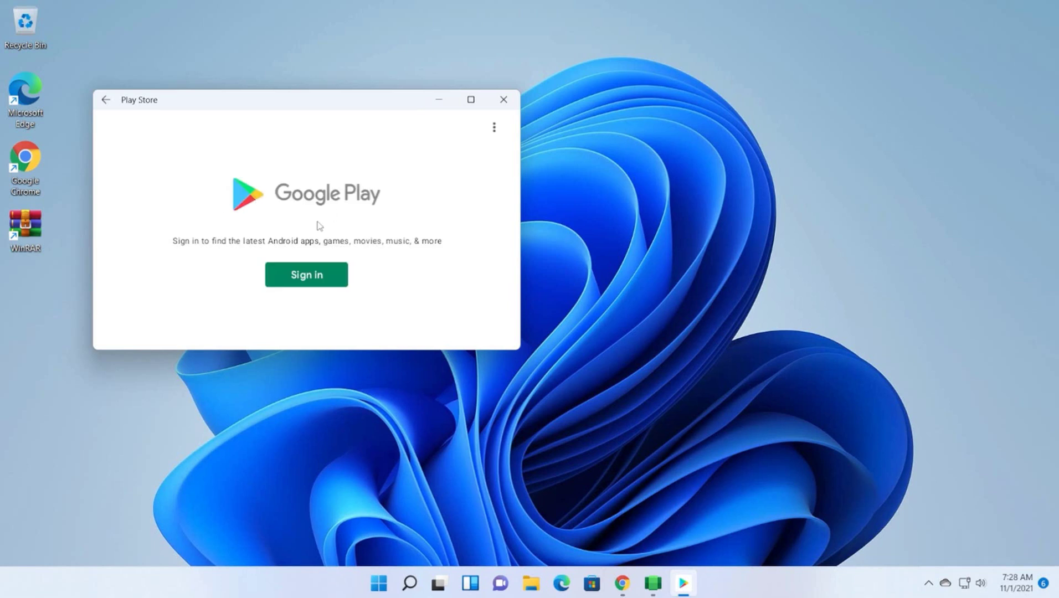
{"action": "left_click", "coordinate": [304, 277]}
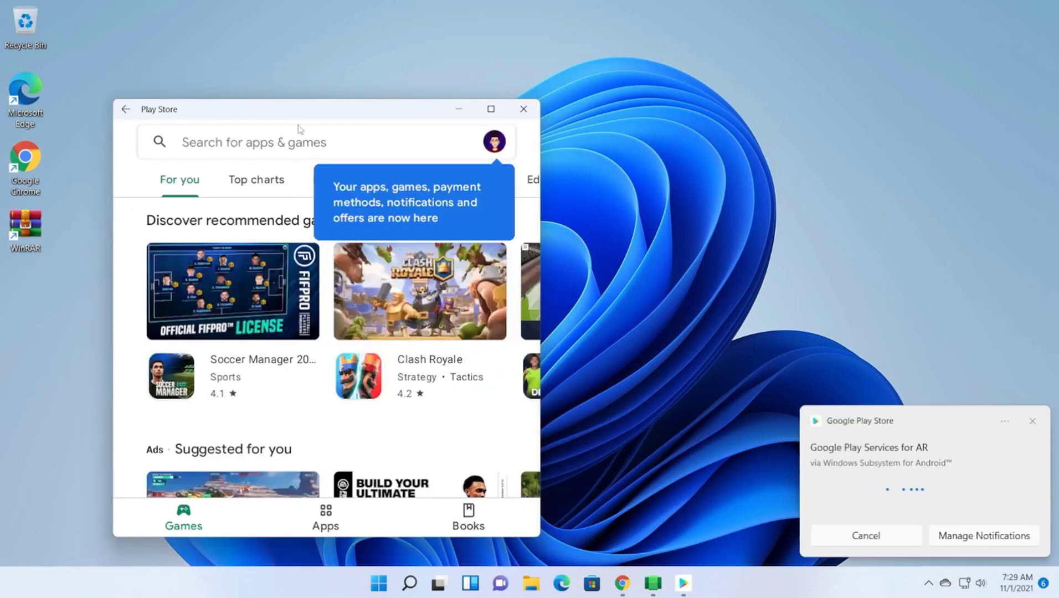
- Browse the suggested games on the Play Store's For you page, including FIFA Soccer, and shift the Play Store window slightly
{"action": "scroll", "coordinate": [335, 300], "scroll_direction": "down", "scroll_amount": 1}
{"action": "scroll", "coordinate": [334, 300], "scroll_direction": "down", "scroll_amount": 5}
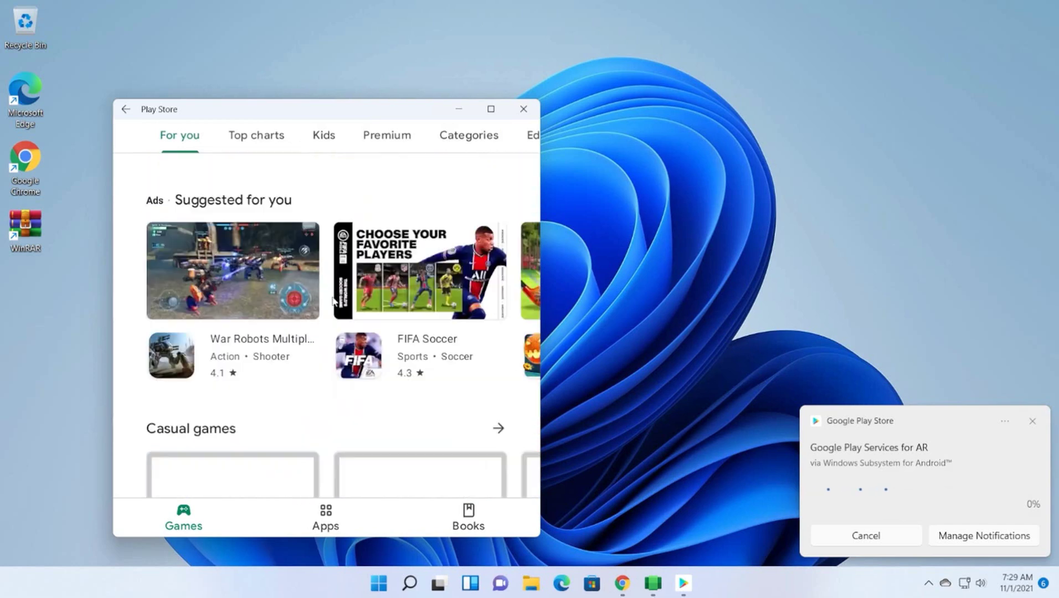
{"action": "left_click", "coordinate": [357, 396]}
{"action": "key", "text": "Escape"}
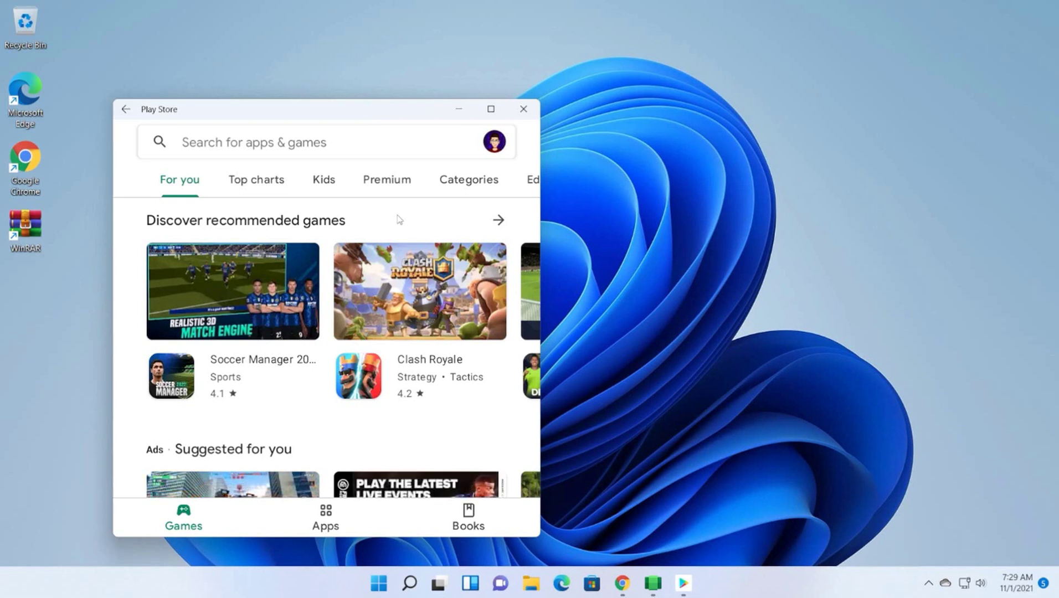
{"action": "left_click_drag", "start_coordinate": [307, 117], "coordinate": [295, 118]}
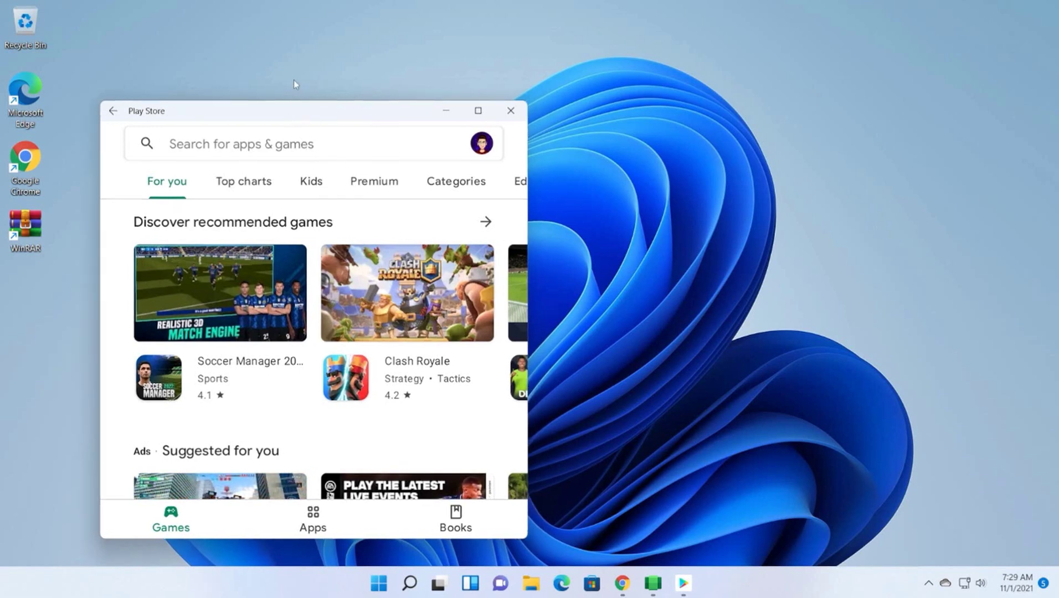